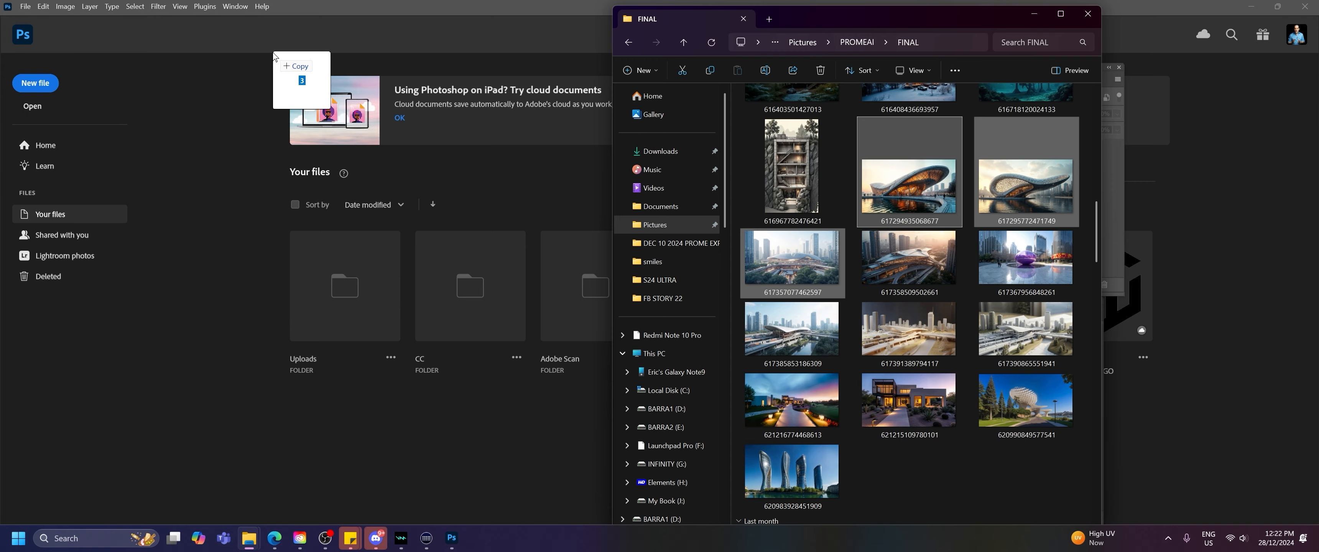
Cut the entire building image from 617294935068677.png and paste it into 617357077462597.png as a layer.
key(ctrl+shift+Tab)
key(ctrl+shift+Tab)
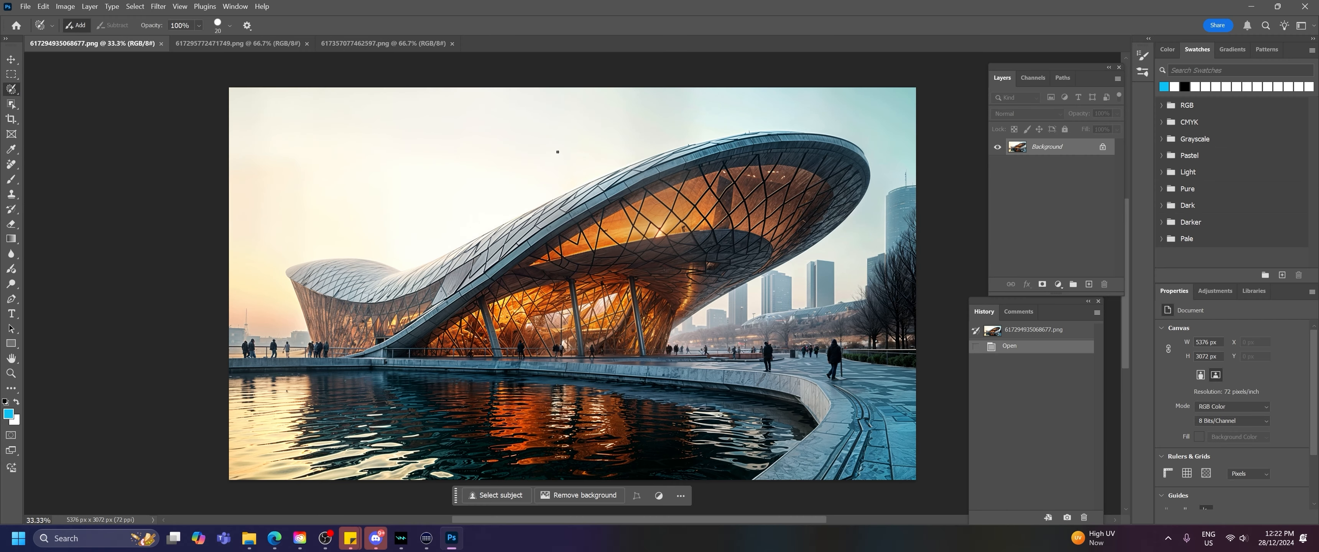
scroll(558, 152, down, 4)
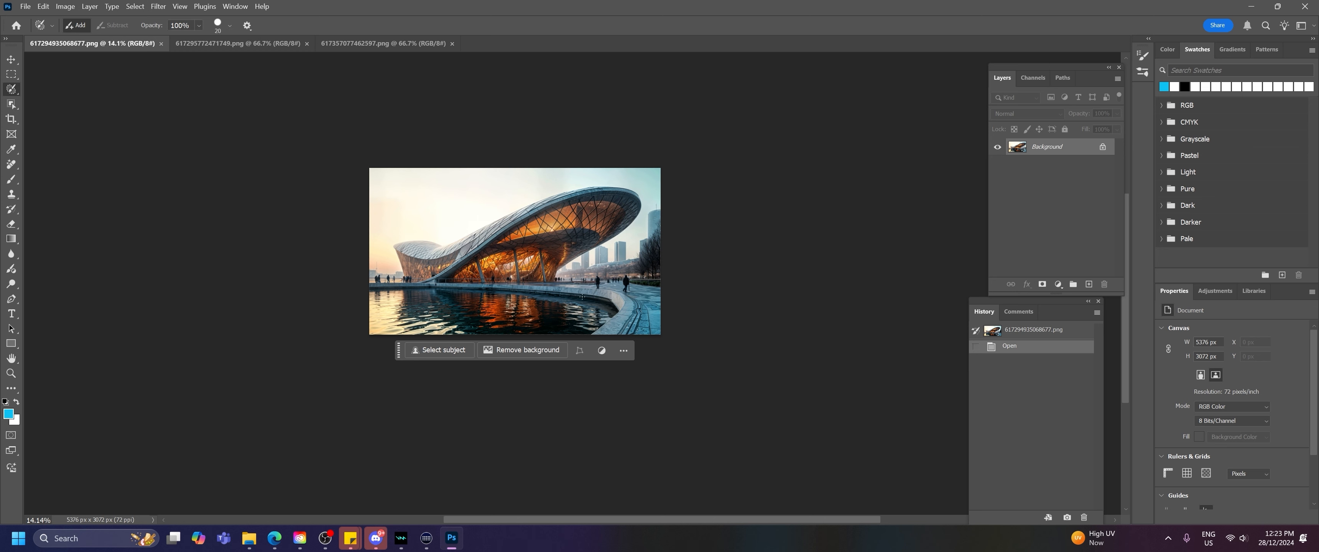
key(ctrl+a)
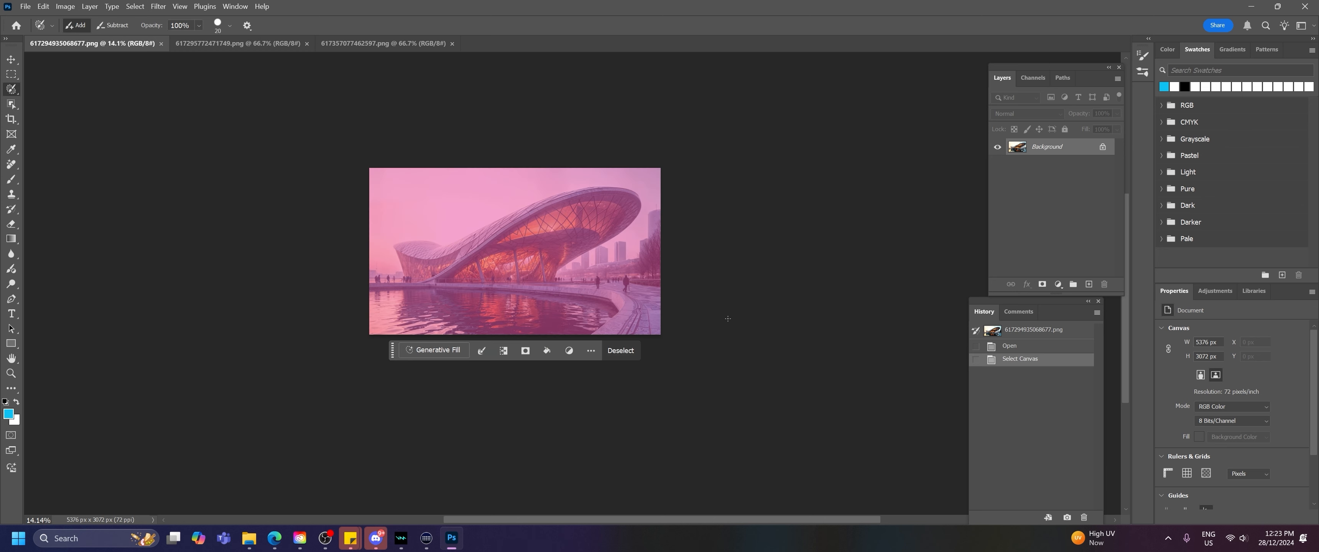
click(15, 73)
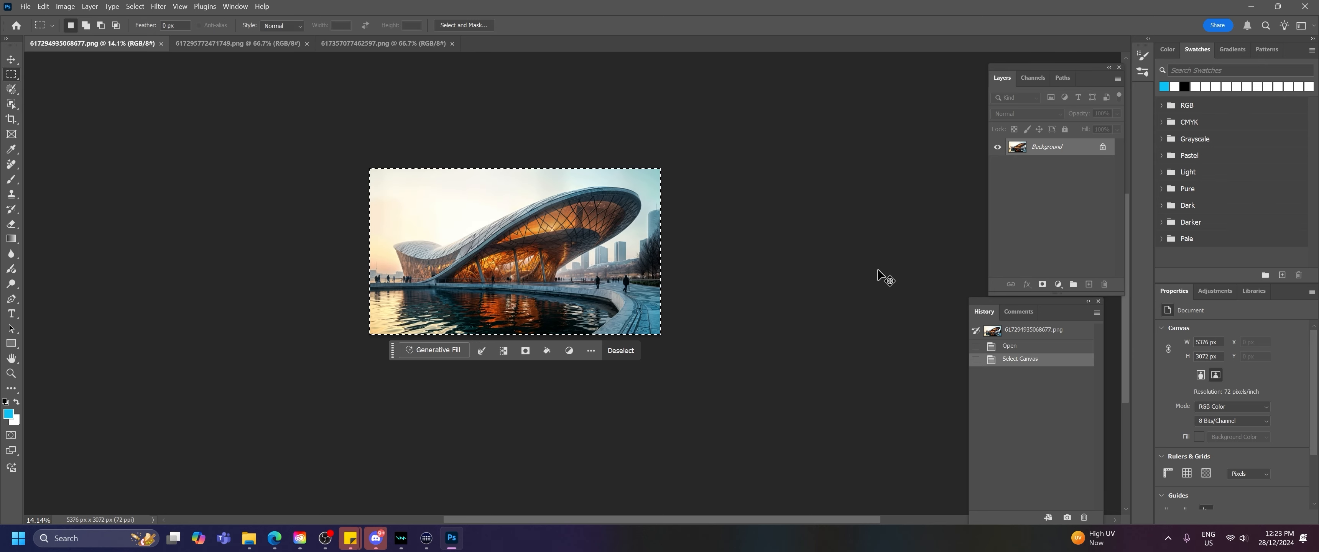
key(ctrl+x)
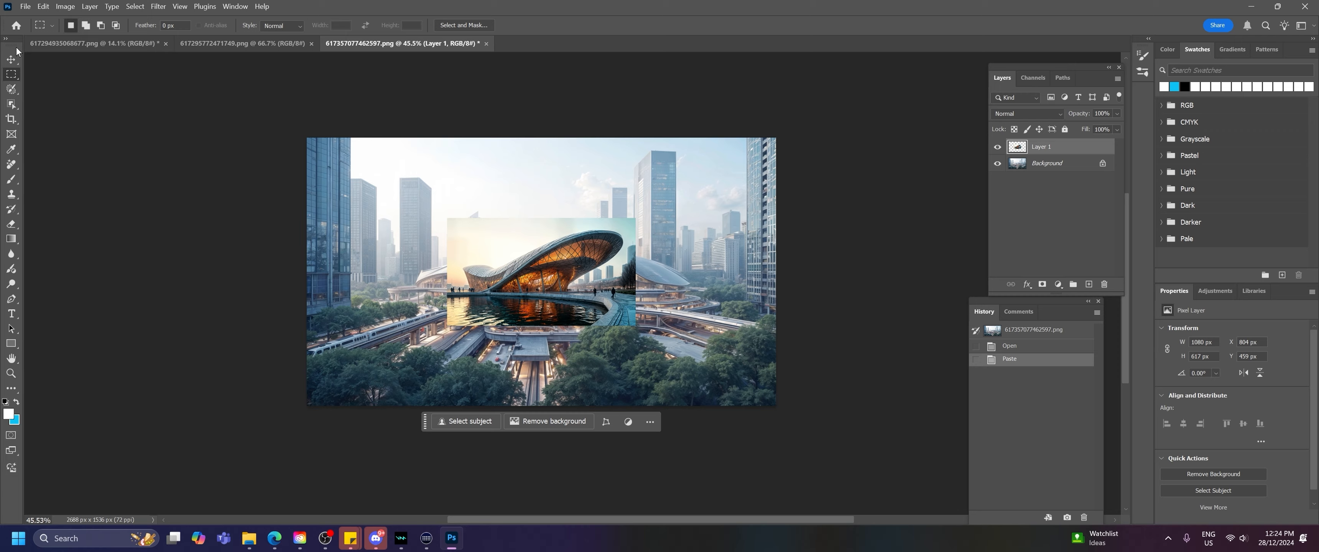
Move the pasted orange-lit building to the lower-right edge of the city image and try enlarging it.
key(v)
drag(582, 287, 489, 182)
drag(673, 309, 706, 319)
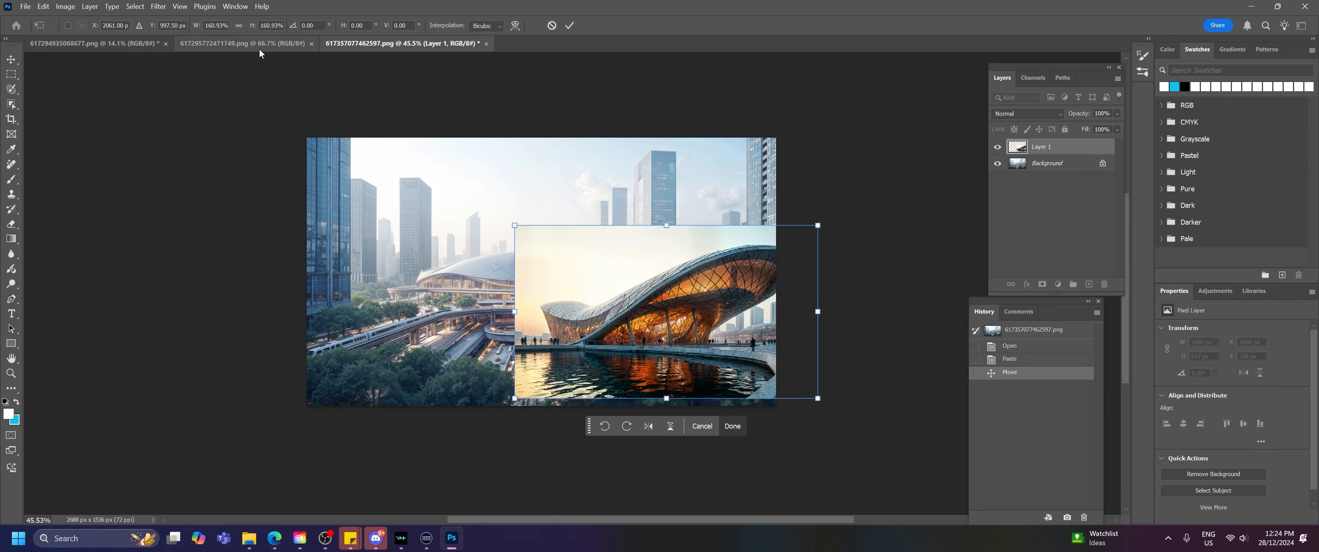
key(Escape)
Paste the building from 617295772471749.png as another layer, place it in the city image's lower-left corner and scale it up slightly.
key(ctrl+v)
drag(574, 276, 434, 357)
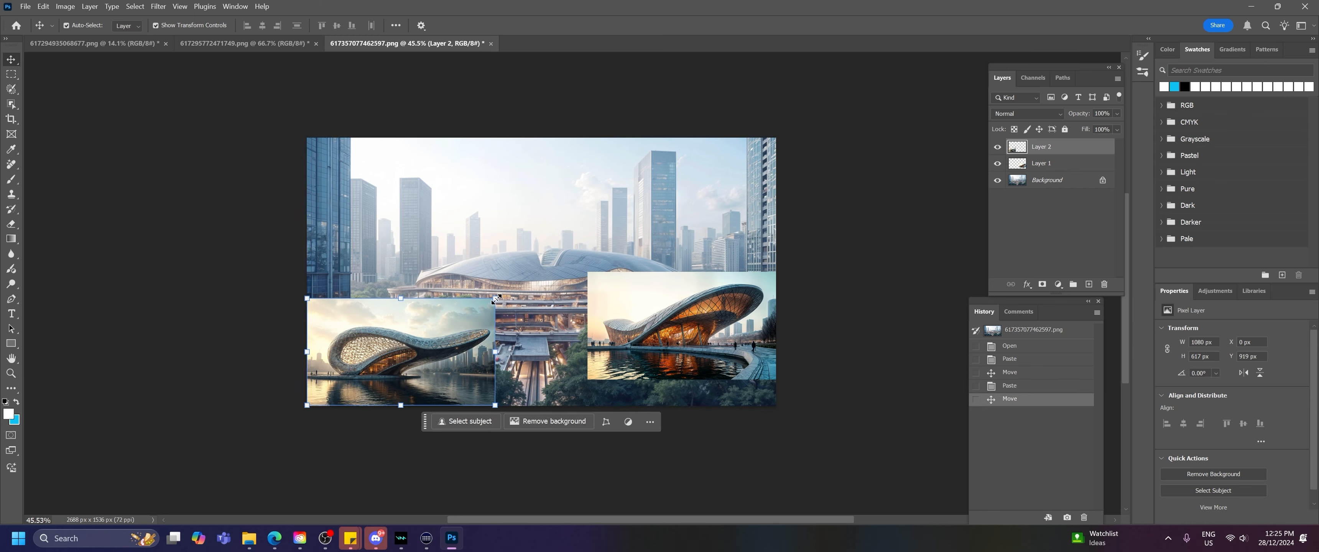
key(ctrl+t)
drag(495, 299, 583, 237)
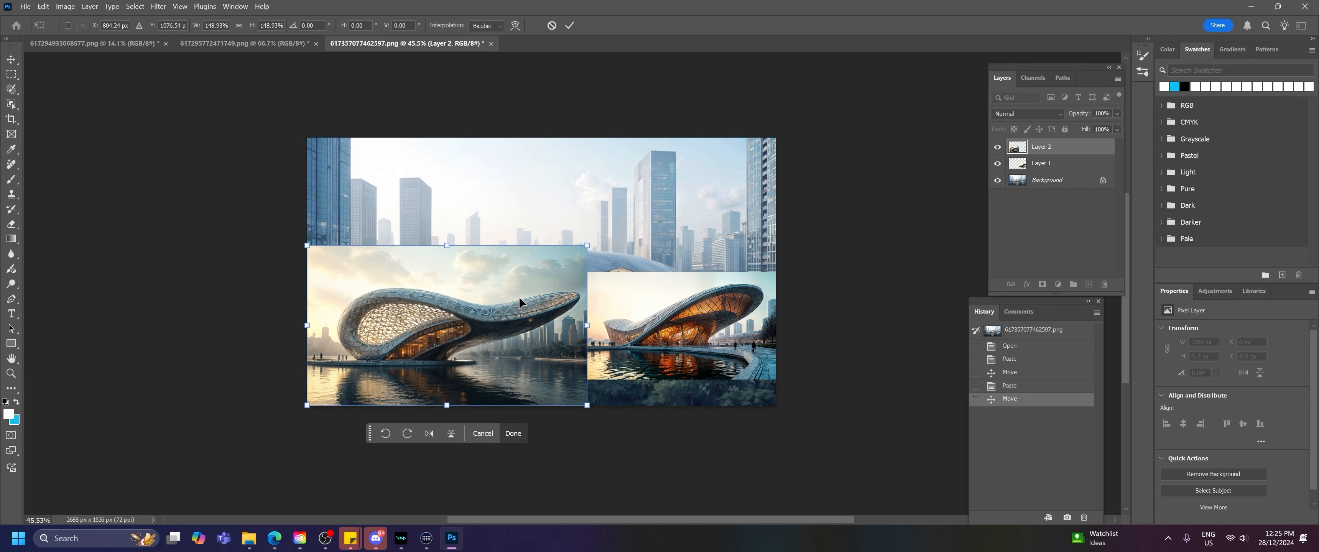
drag(460, 328, 459, 315)
drag(588, 234, 512, 262)
key(Return)
Scale the orange-lit building on Layer 1 to about 135% with Free Transform.
click(615, 290)
key(ctrl+t)
drag(588, 272, 531, 208)
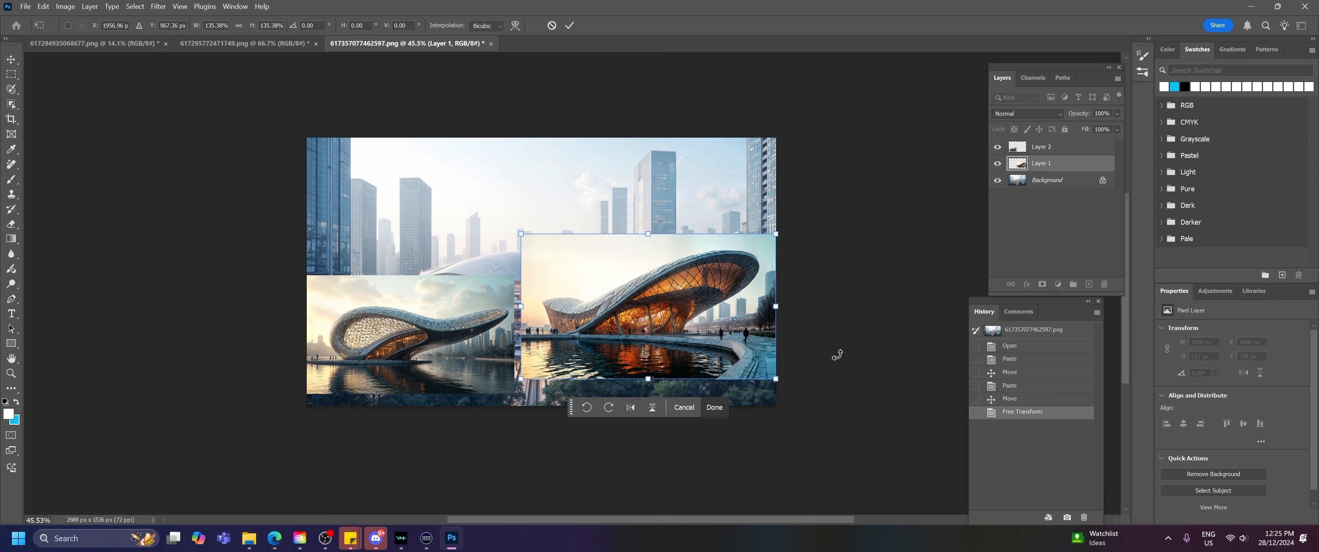
key(Return)
Shift the lattice building on Layer 2 and enlarge it so its edge meets the neighbouring building image.
drag(411, 278, 432, 291)
key(ctrl+t)
drag(314, 253, 303, 247)
key(Return)
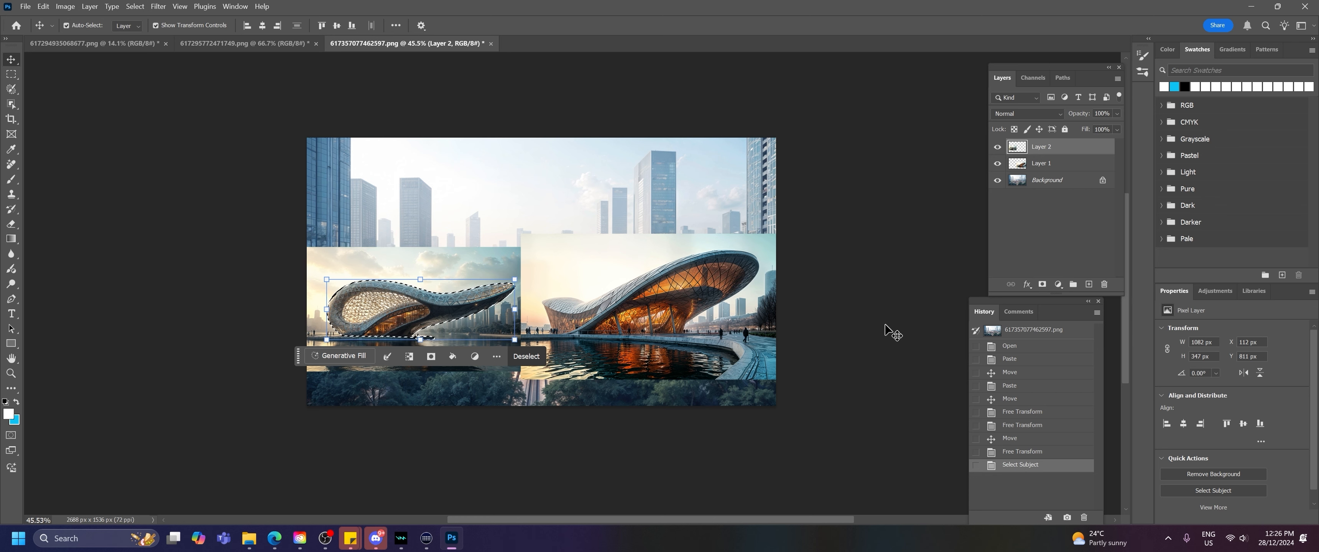
Expand the subject selection around the Layer 2 building and brush the water in front of it into the selection.
click(386, 358)
drag(299, 366, 316, 495)
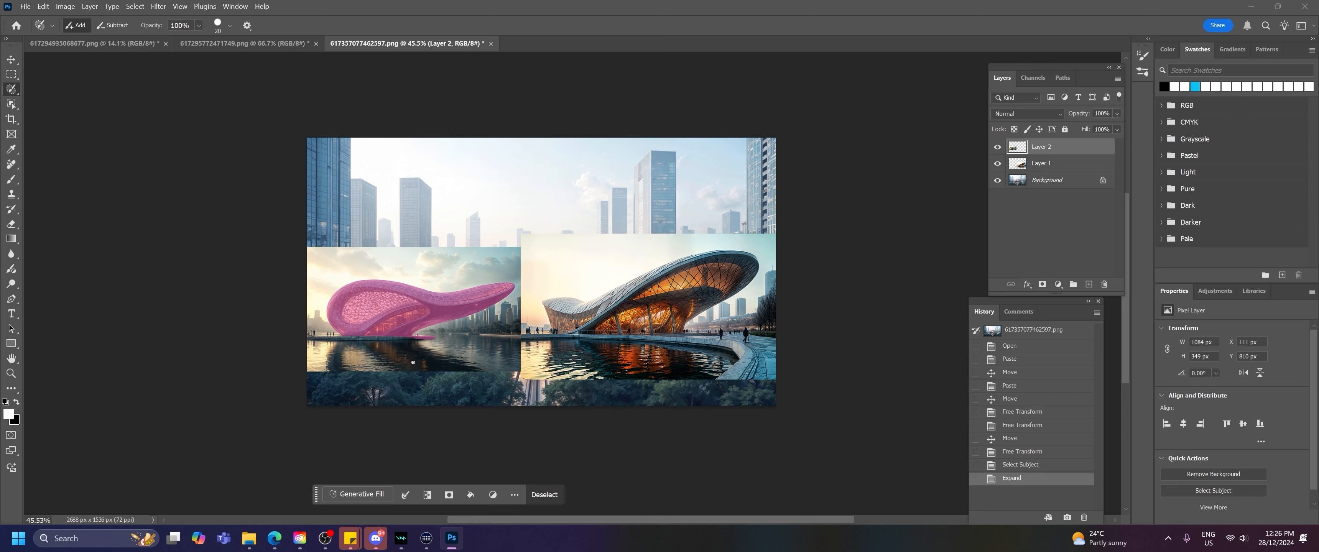
drag(398, 344, 422, 338)
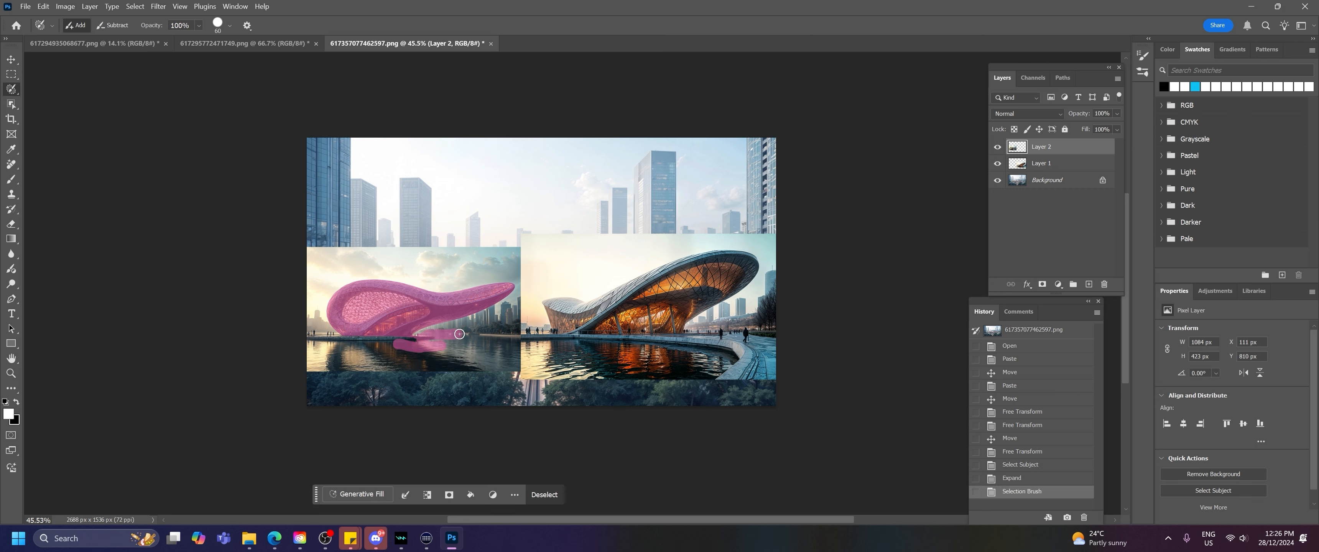
mouse_move(508, 342)
mouse_down()
mouse_move(433, 346)
mouse_move(514, 342)
mouse_move(511, 378)
mouse_move(421, 347)
mouse_move(314, 339)
mouse_move(315, 367)
mouse_move(393, 355)
mouse_move(478, 371)
mouse_up()
key(bracketright)
key(bracketright)
key(bracketright)
key(bracketright)
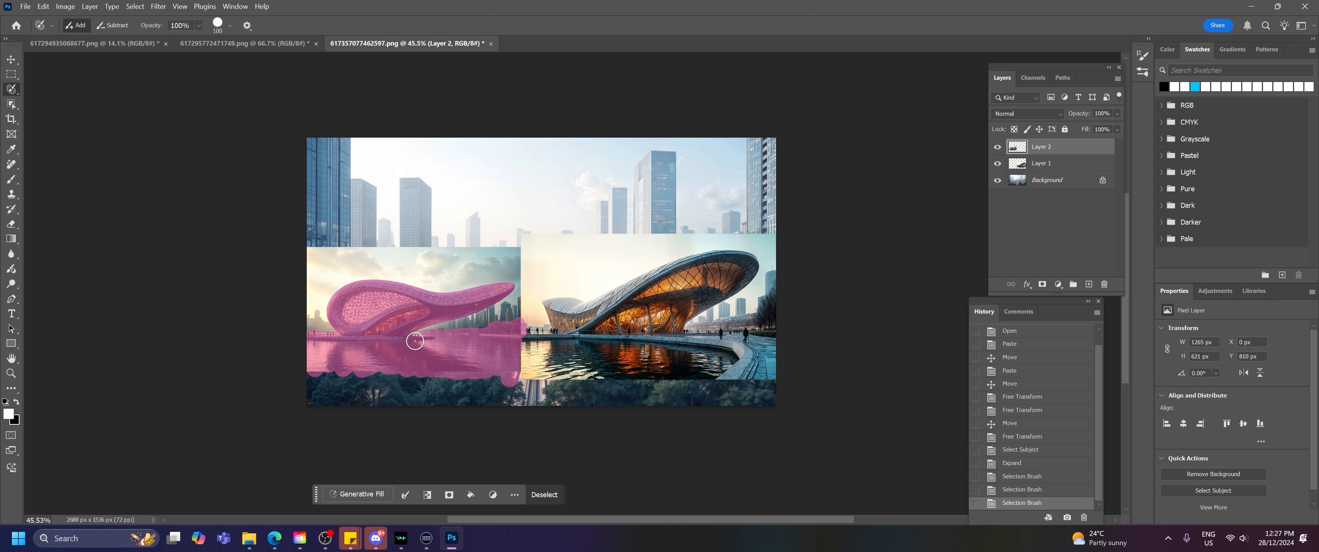
click(415, 341)
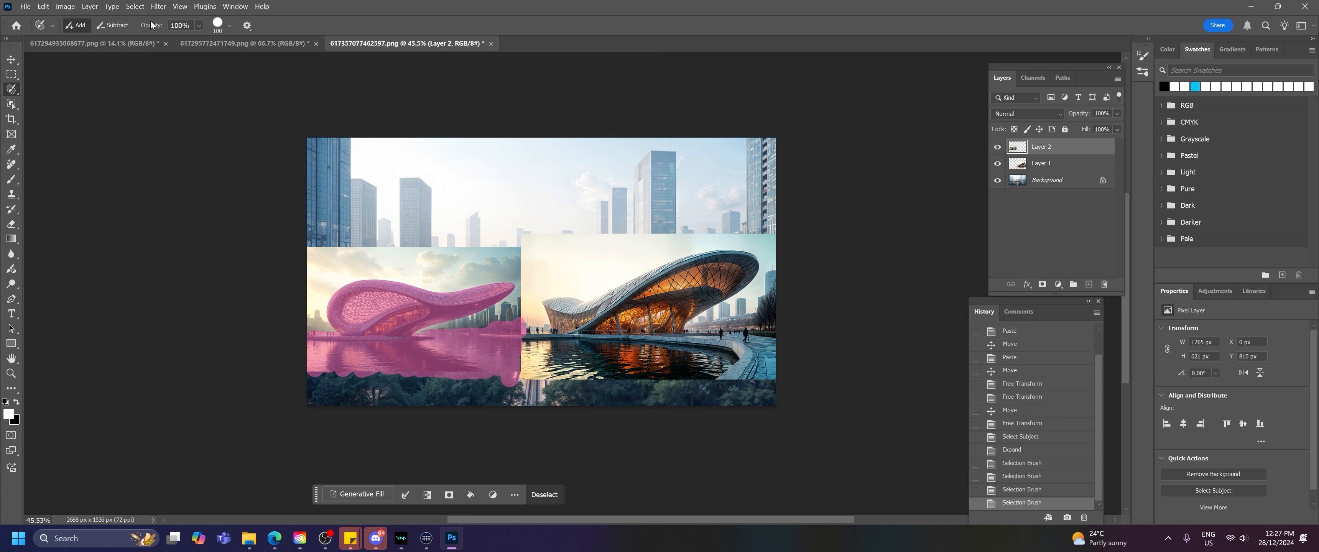
Invert the selection, clear the surroundings of the Layer 2 building and deselect.
click(135, 7)
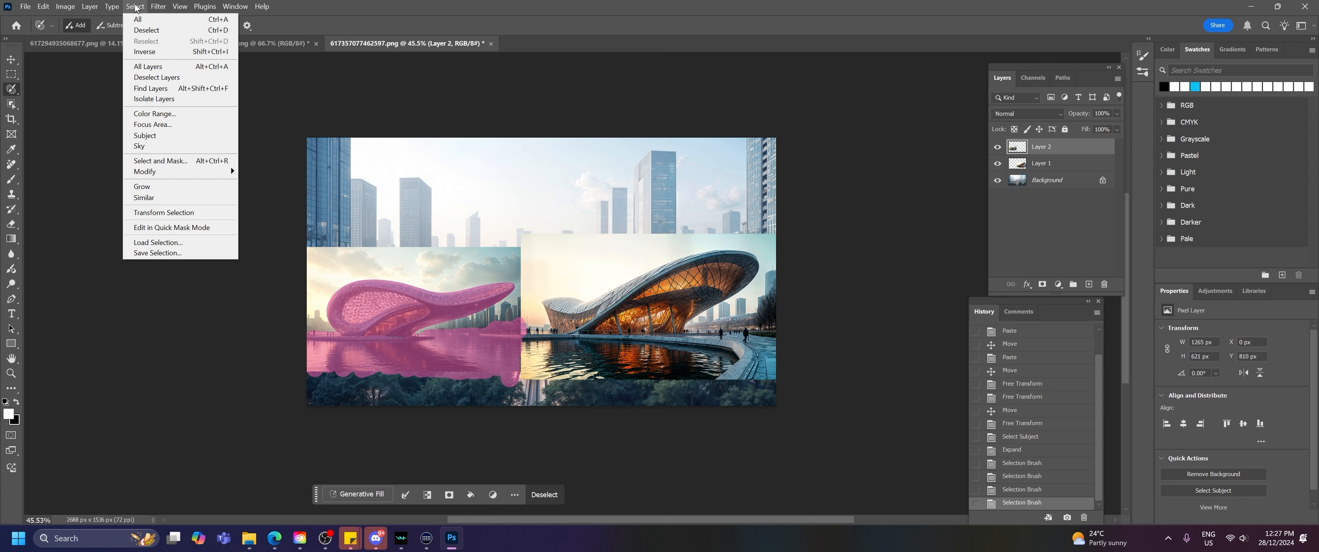
click(145, 52)
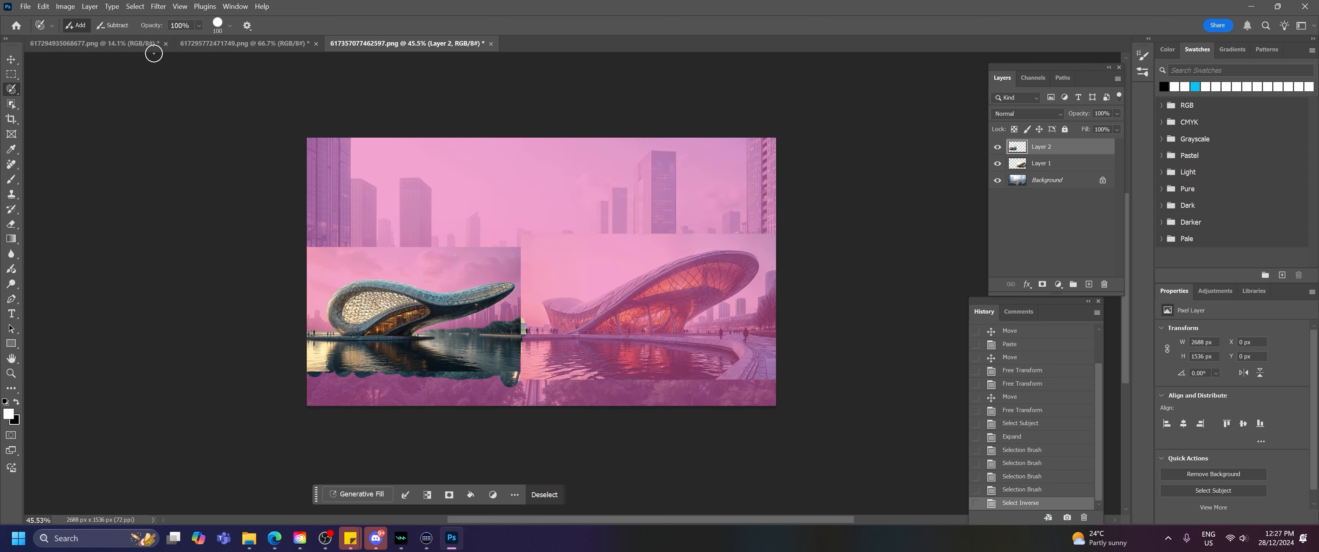
key(Delete)
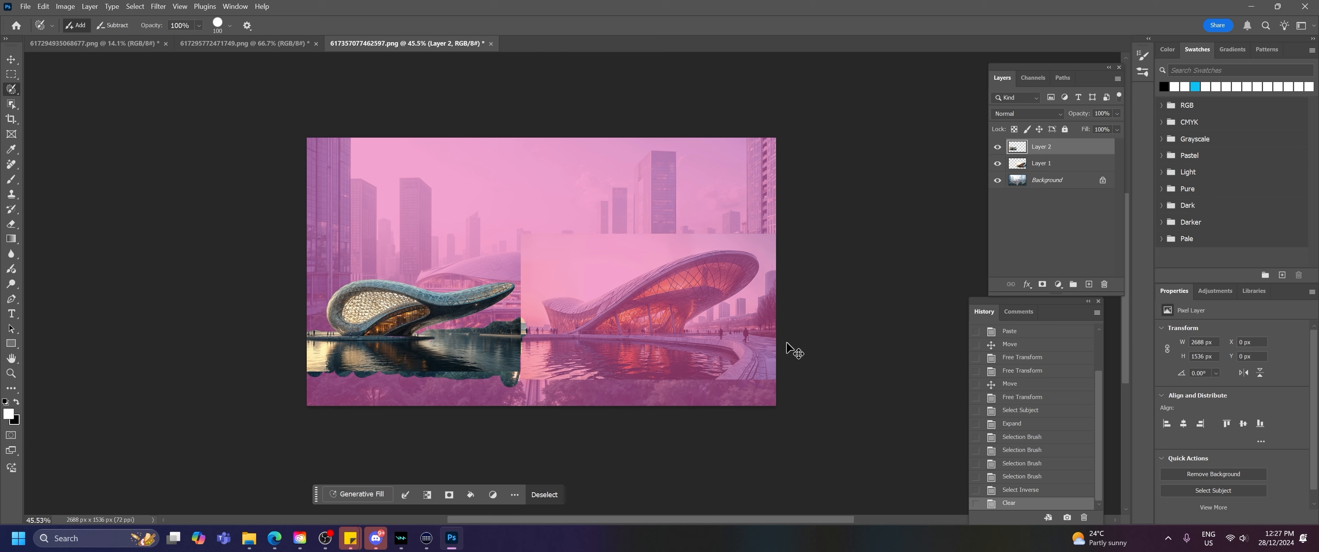
key(ctrl+d)
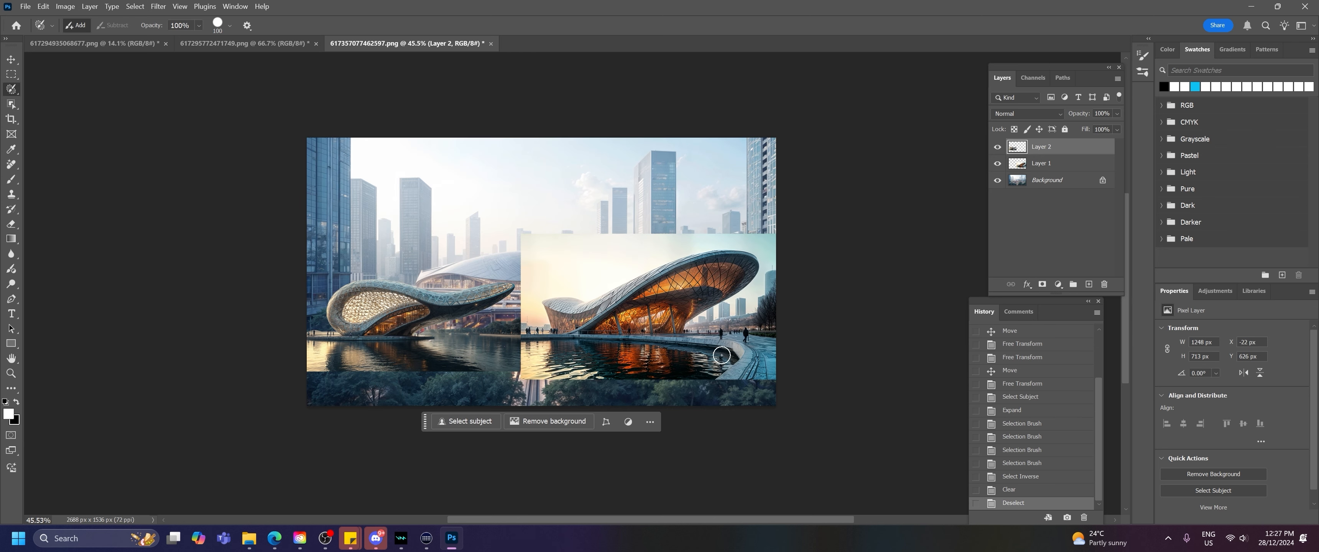
Isolate the Layer 1 building with its water and promenade by selecting them and clearing everything else on the layer.
click(1053, 165)
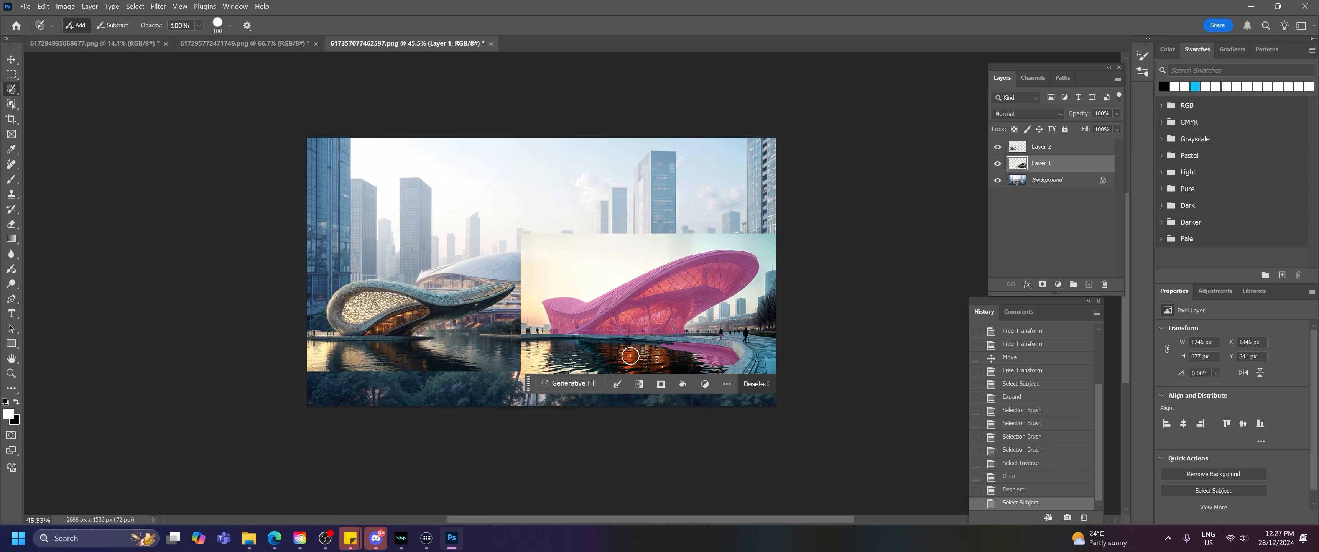
mouse_move(592, 339)
mouse_down()
mouse_move(537, 334)
mouse_move(511, 396)
mouse_move(733, 341)
mouse_move(691, 337)
mouse_move(775, 301)
mouse_move(684, 334)
mouse_move(690, 357)
mouse_move(543, 364)
mouse_move(629, 373)
mouse_move(643, 350)
mouse_move(539, 339)
mouse_move(732, 382)
mouse_up()
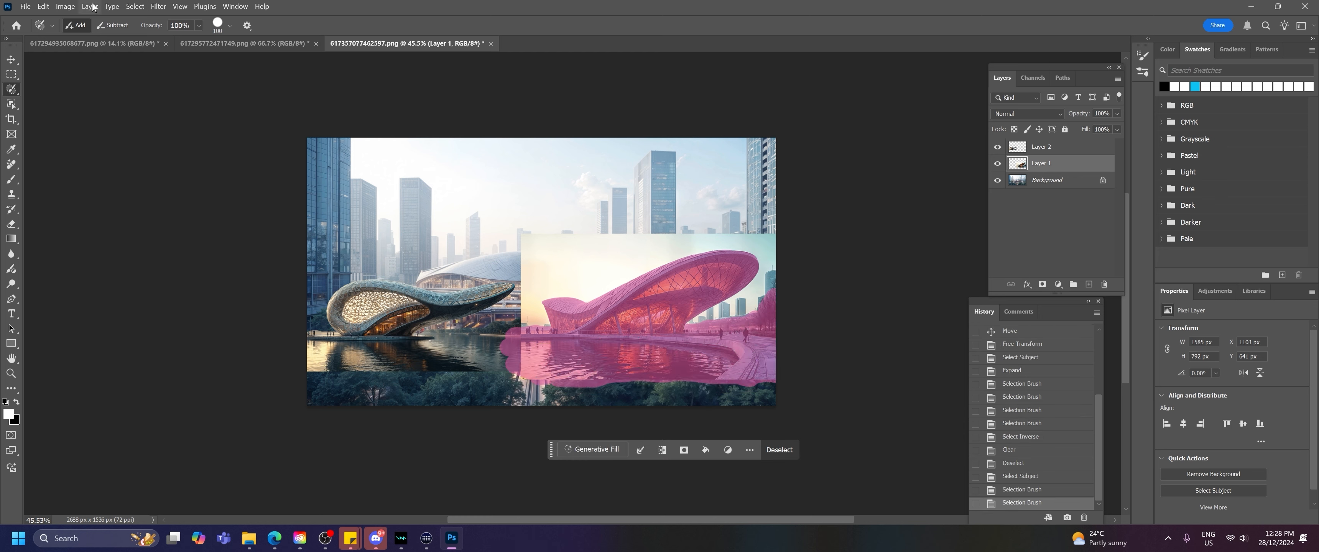
click(134, 6)
click(140, 54)
key(Delete)
key(ctrl+d)
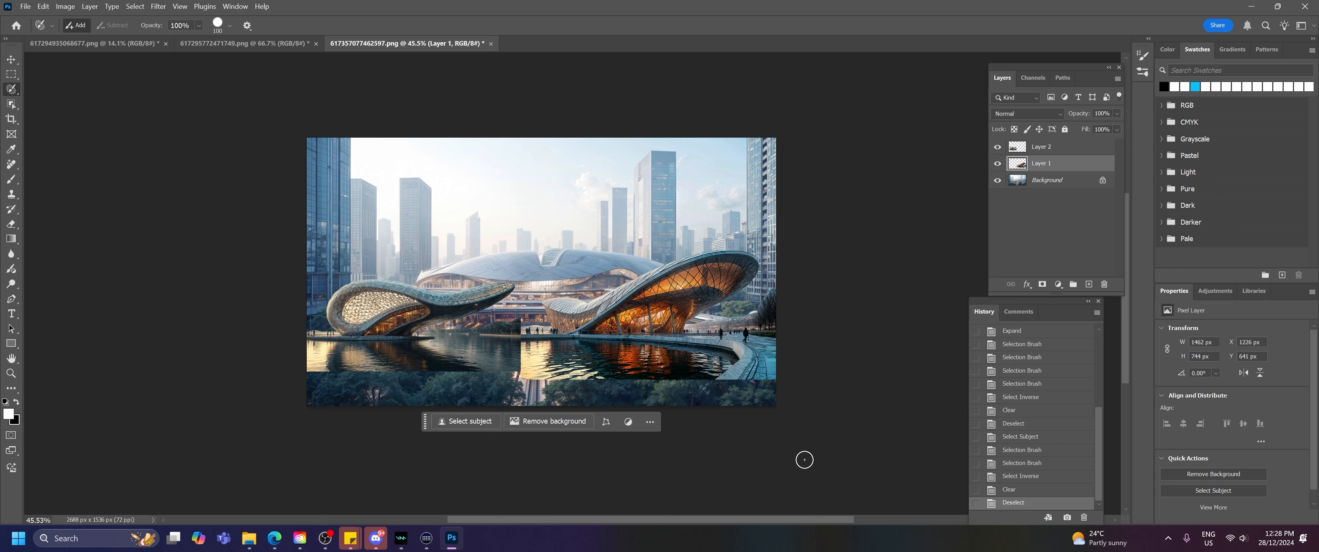
Merge Layer 2, Layer 1 and the Background into a single layer.
key(v)
click(1041, 146)
click(65, 6)
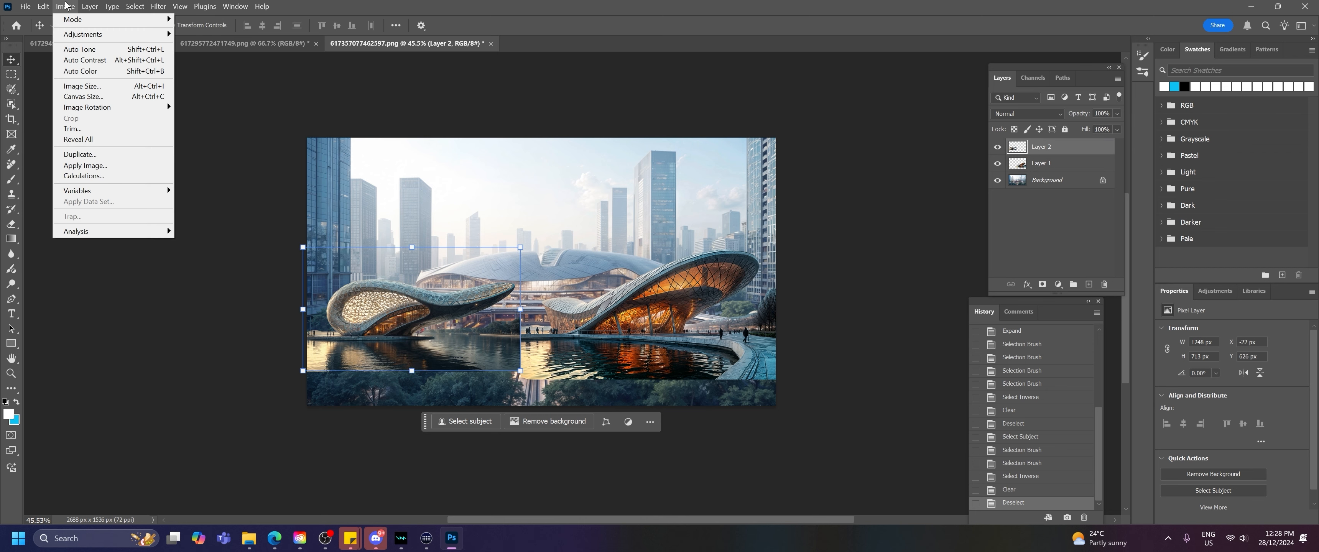
mouse_move(75, 22)
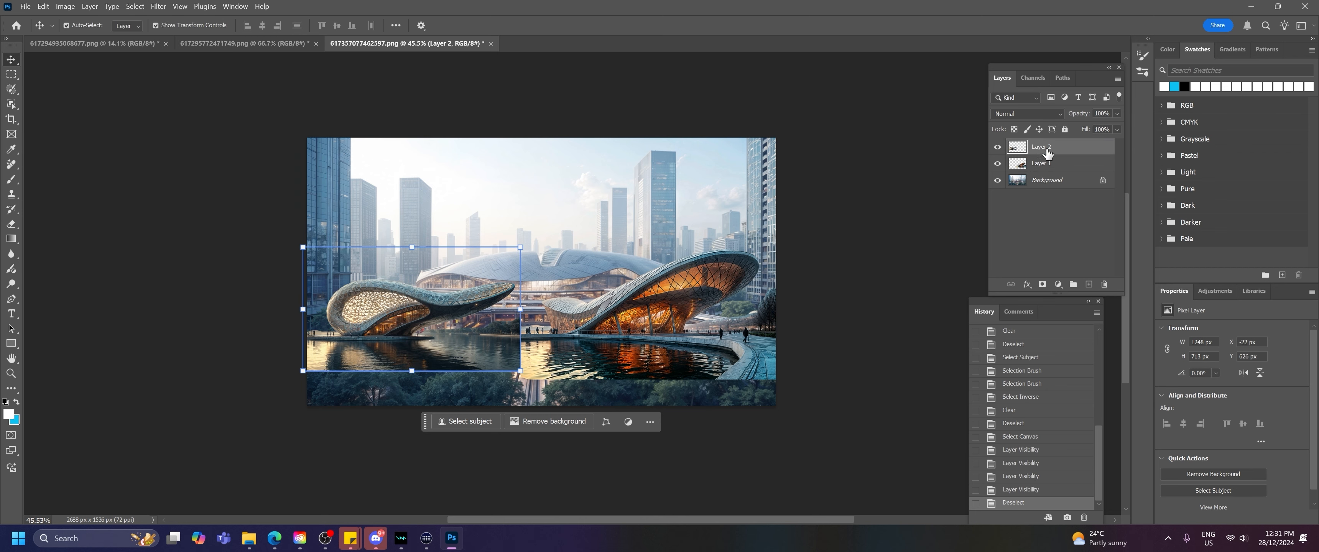
shift+click(1056, 189)
right_click(1057, 187)
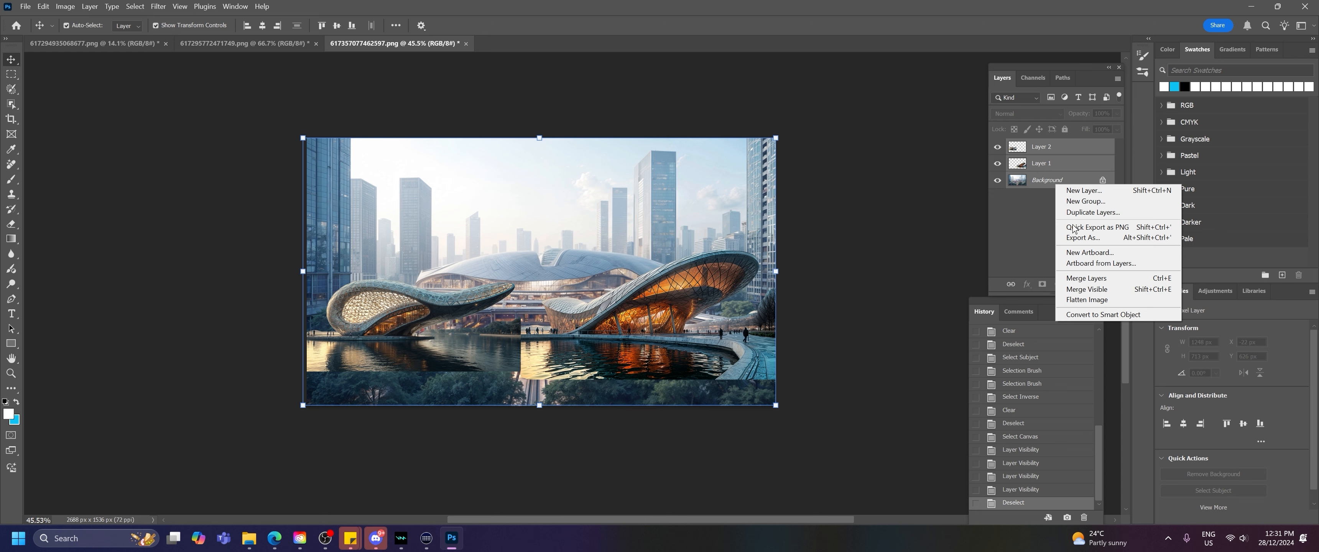
click(1089, 281)
Brush a selection over the vertical seam between the two water areas and run Generative Fill without a prompt.
scroll(564, 372, up, 3)
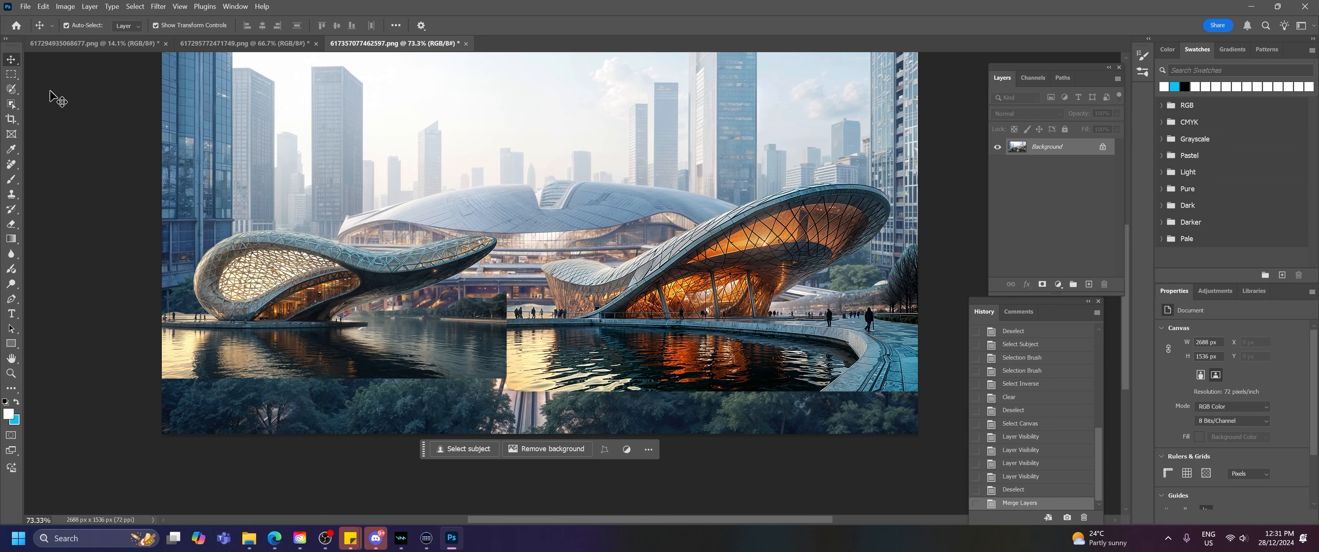
click(11, 89)
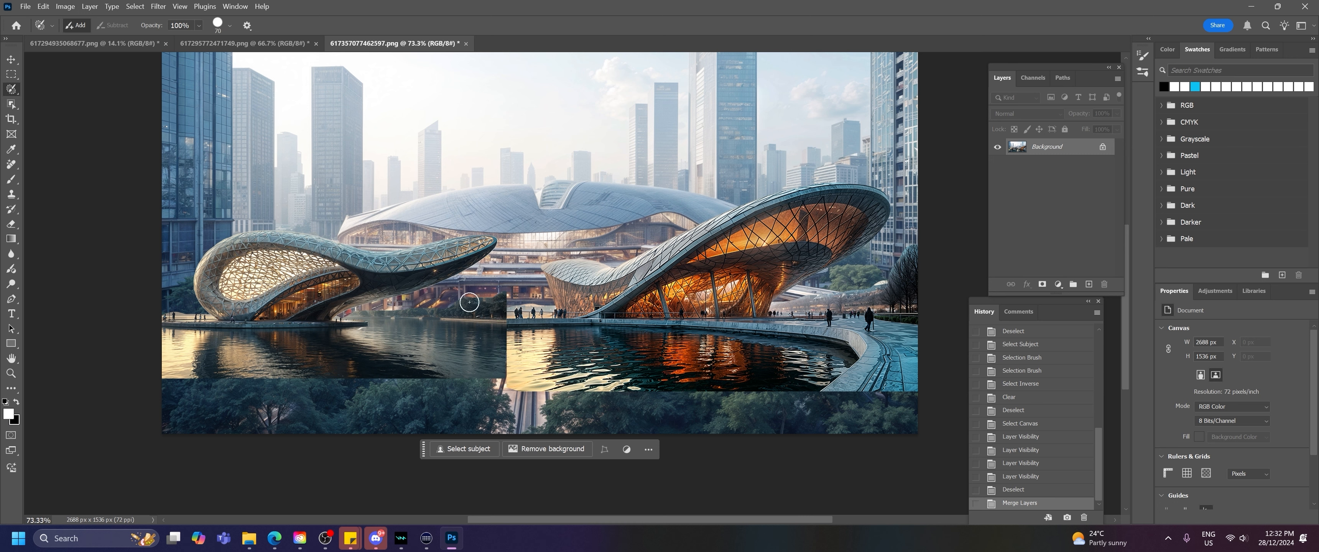
mouse_move(506, 300)
mouse_down()
mouse_move(508, 388)
mouse_move(494, 406)
mouse_up()
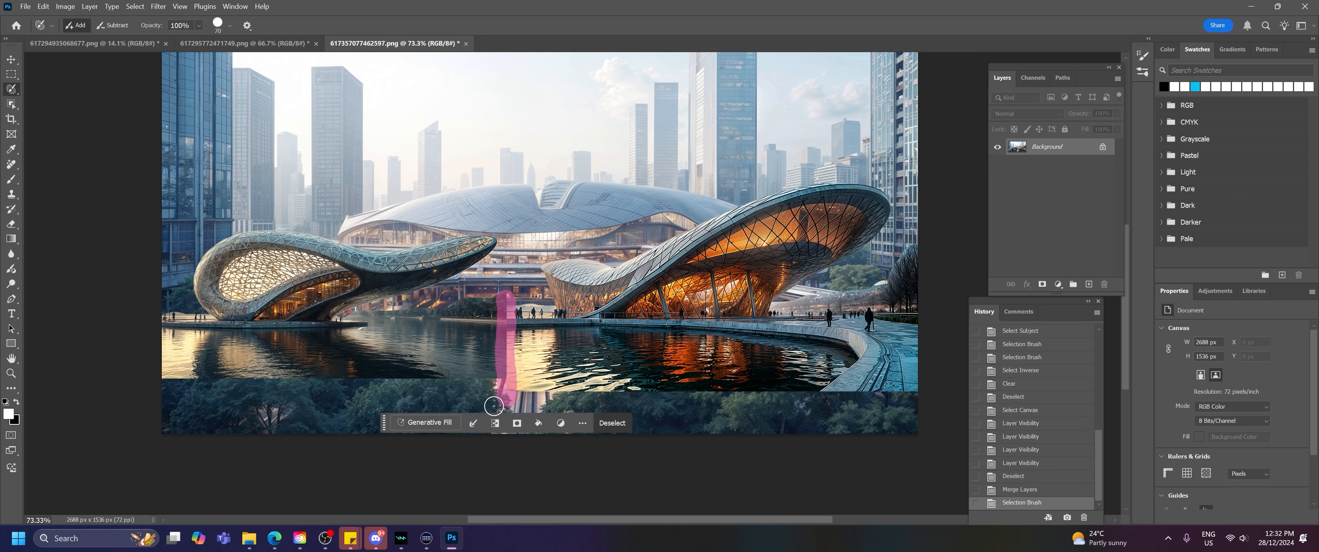
click(432, 423)
click(620, 423)
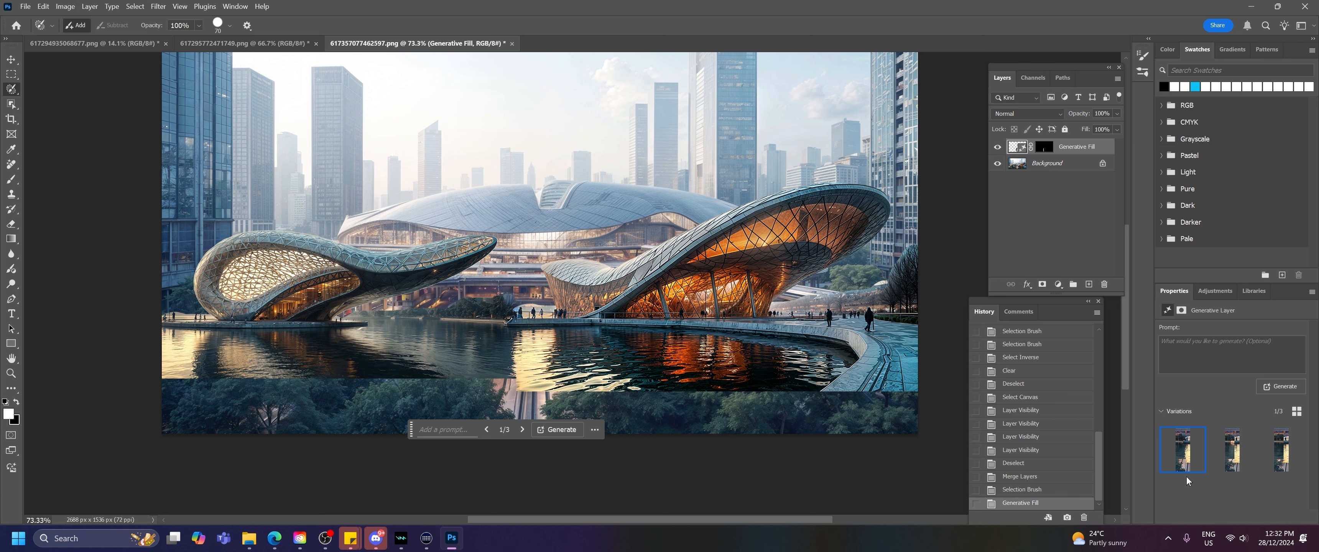
Compare the first two fill variations of the water seam, keep the first one and flatten the image.
click(1239, 458)
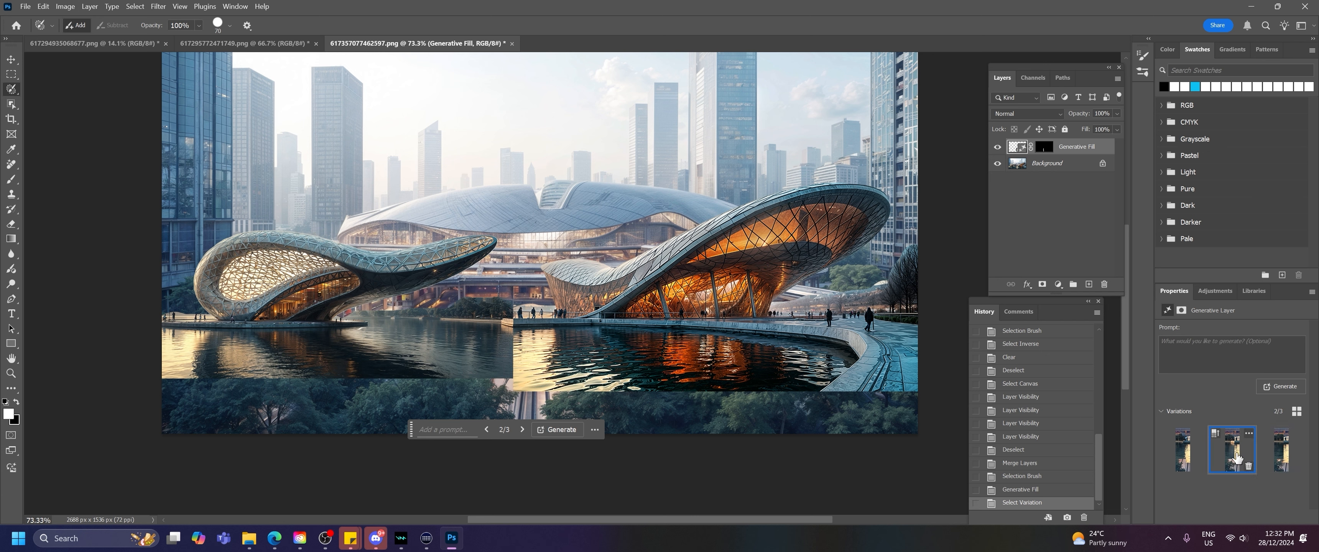
click(1183, 459)
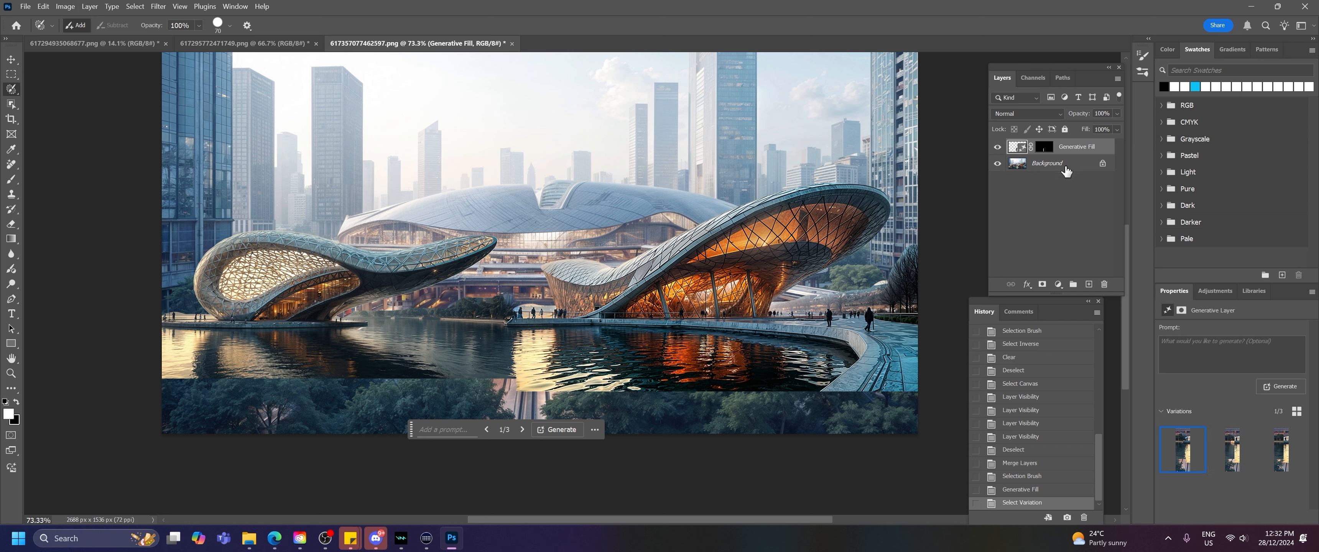
shift+click(1067, 171)
right_click(1054, 146)
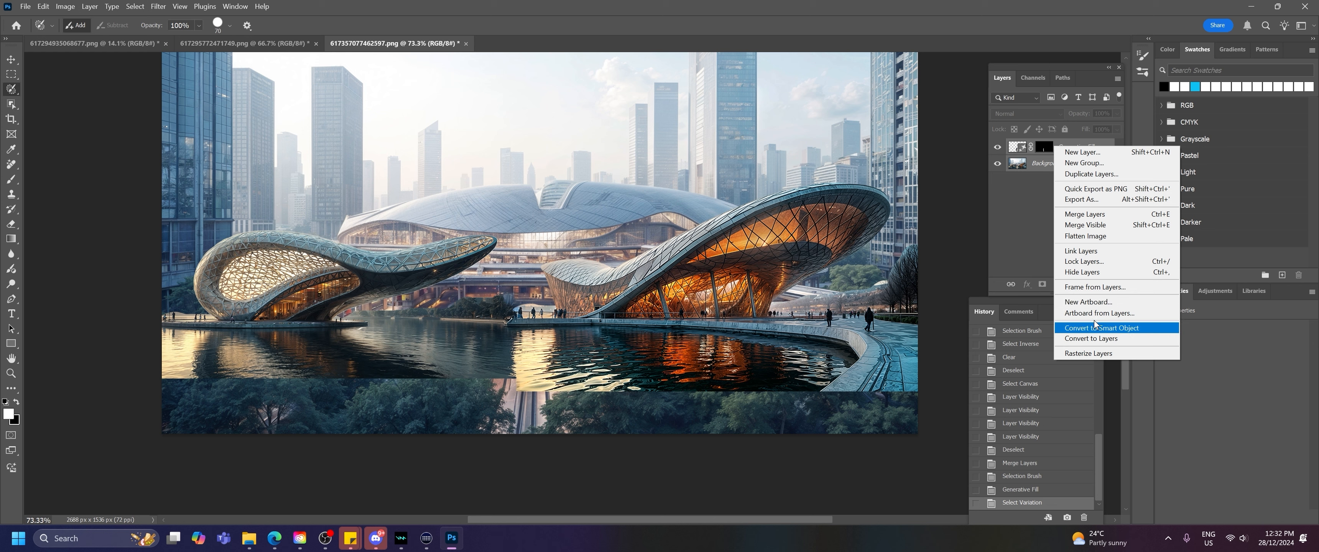
click(1085, 236)
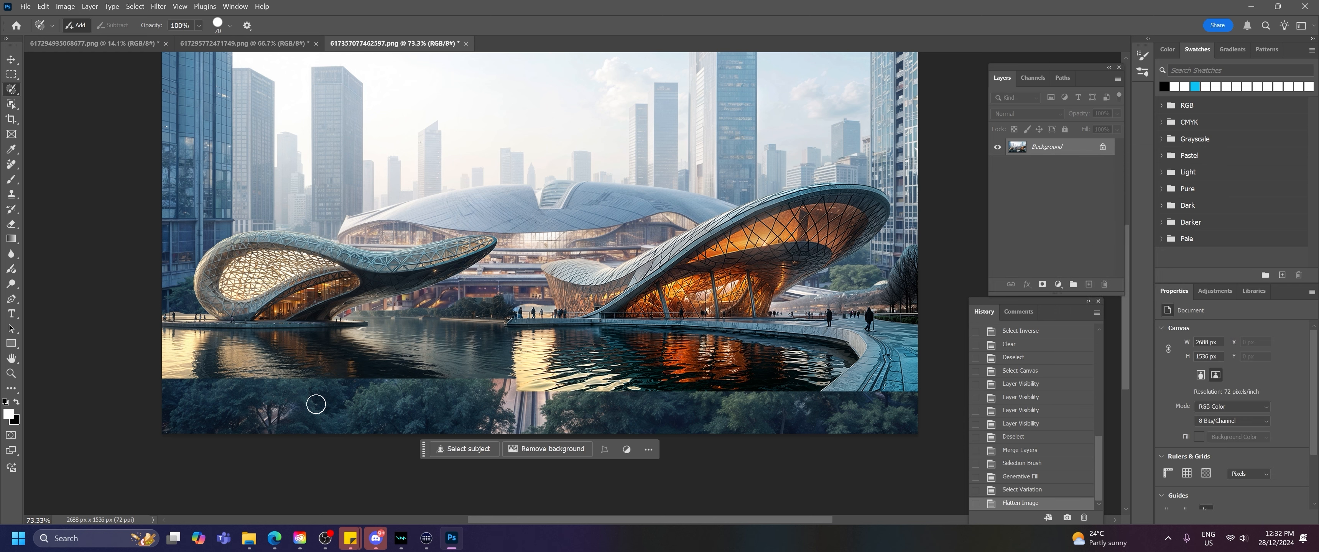
Brush a selection at size 300 over the strip along the image's bottom edge and run Generative Fill without a prompt.
key(bracketright)
key(bracketright)
key(bracketright)
key(bracketright)
key(bracketright)
key(bracketright)
key(bracketright)
key(bracketright)
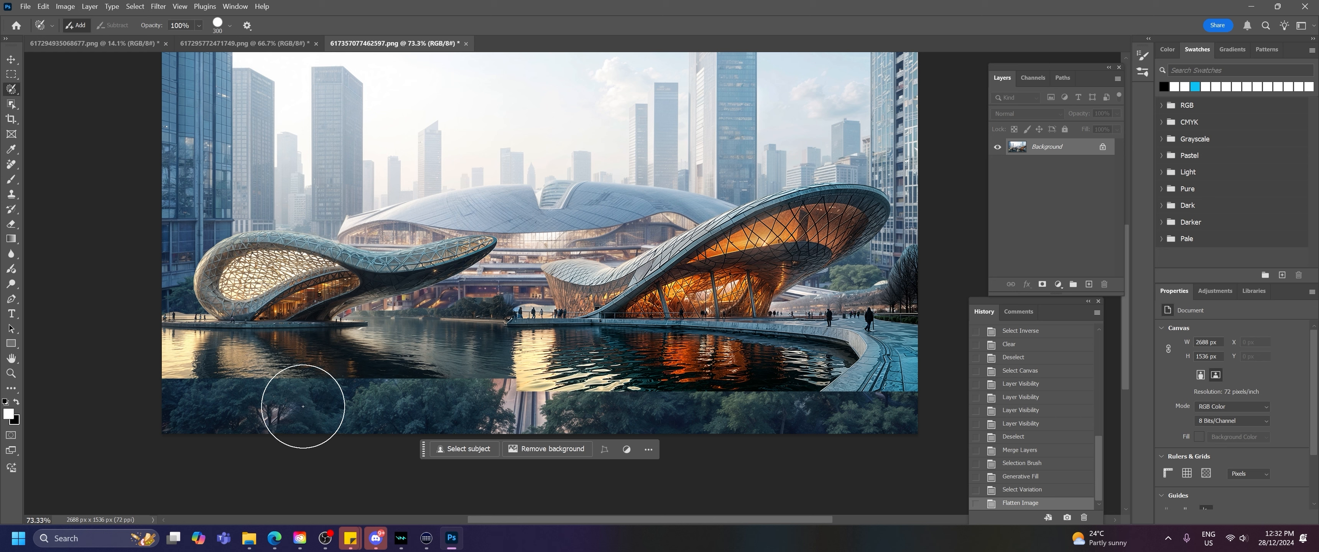
mouse_move(191, 408)
mouse_down()
mouse_move(911, 419)
mouse_move(892, 443)
mouse_up()
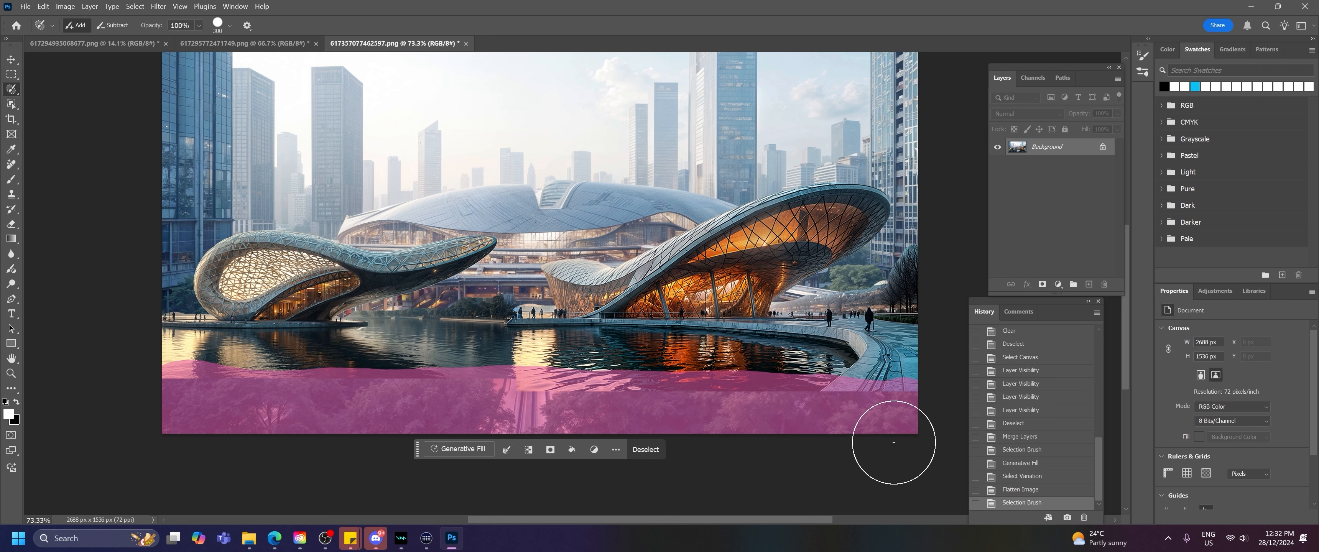
click(469, 449)
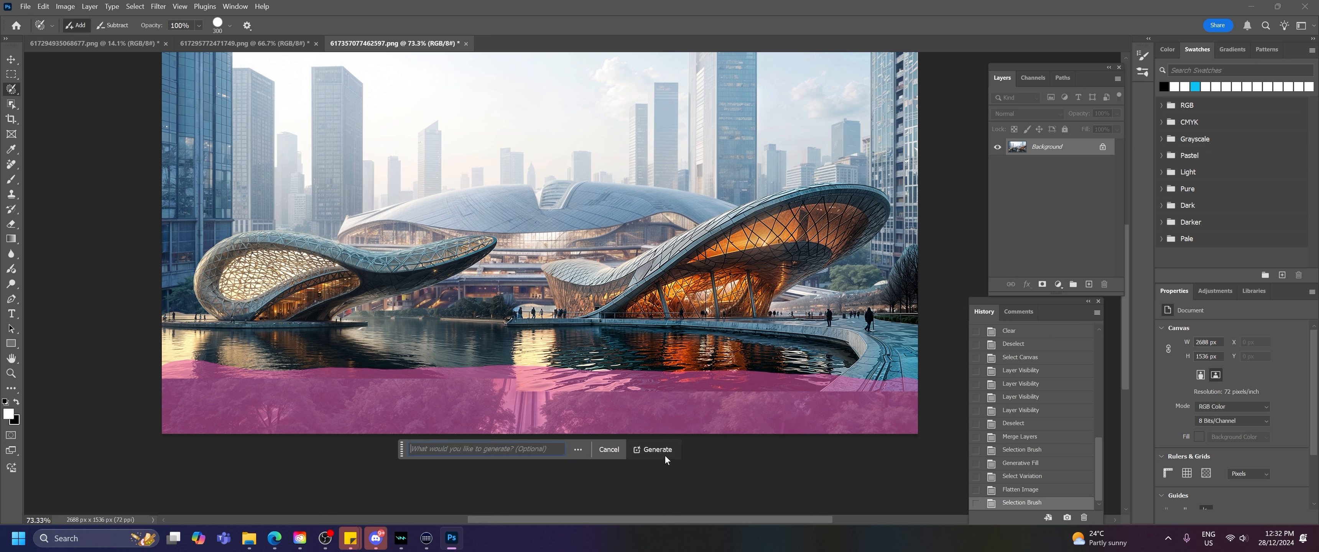
click(661, 452)
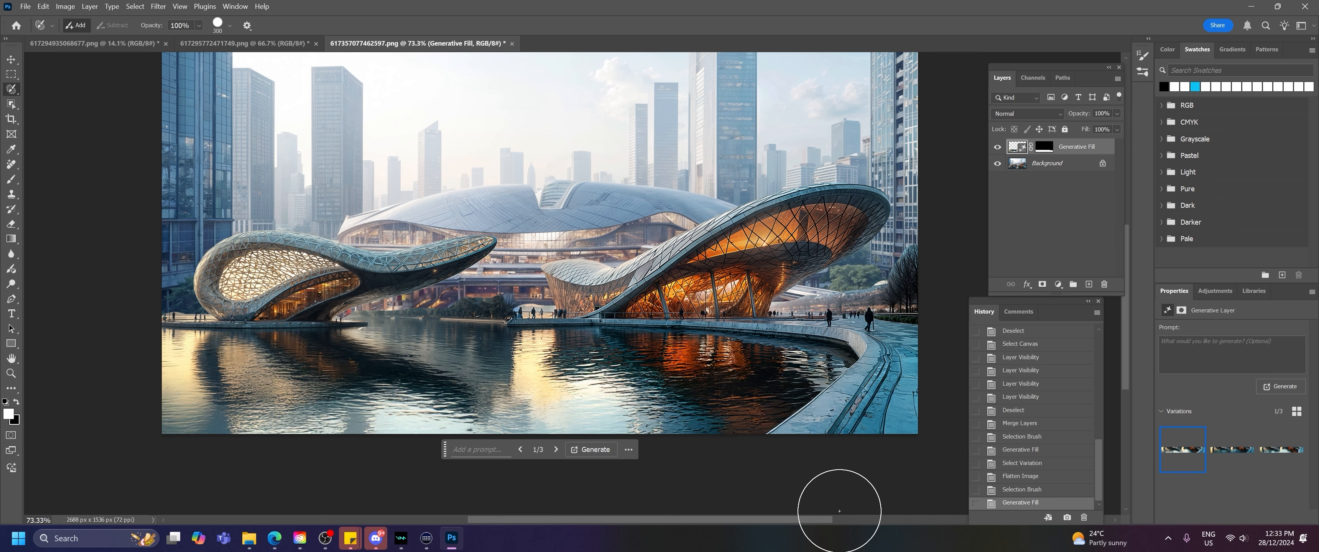
Compare the foreground fill variations, keep the first one and flatten the image.
click(1237, 455)
click(1285, 456)
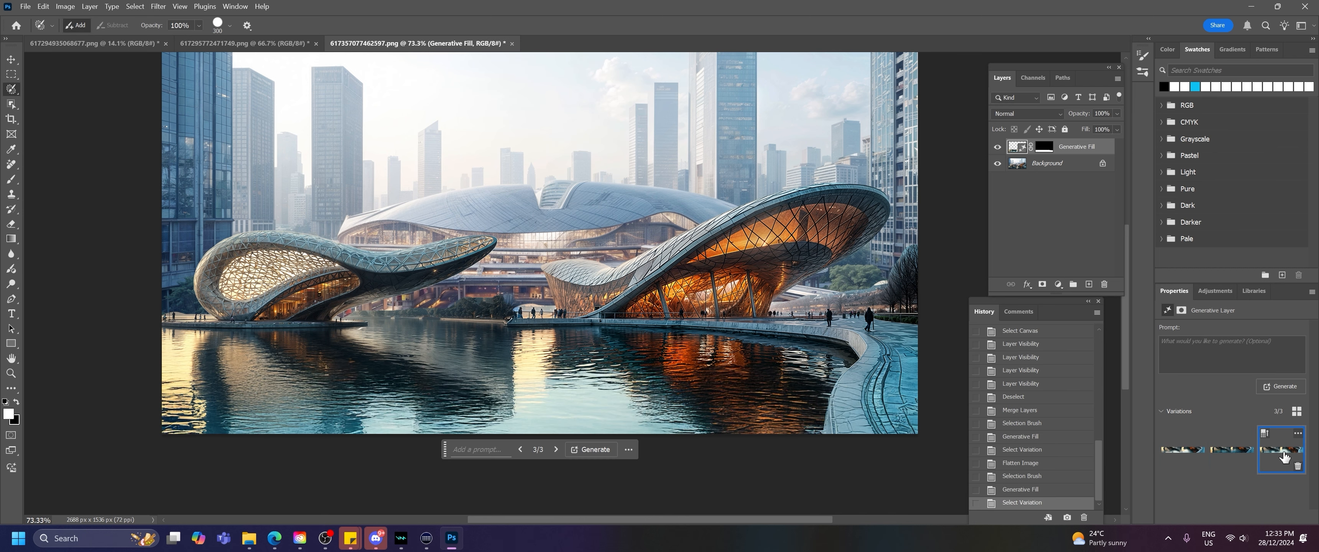
click(1236, 455)
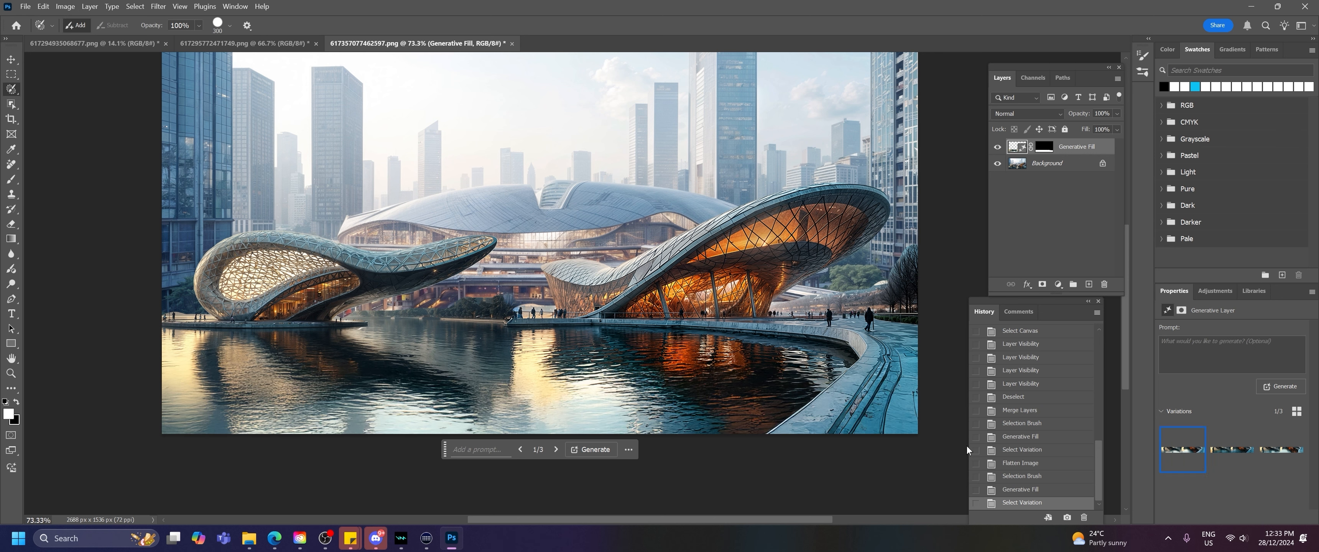
key(bracketleft)
key(bracketleft)
key(bracketleft)
key(bracketleft)
key(bracketleft)
key(bracketleft)
right_click(1047, 169)
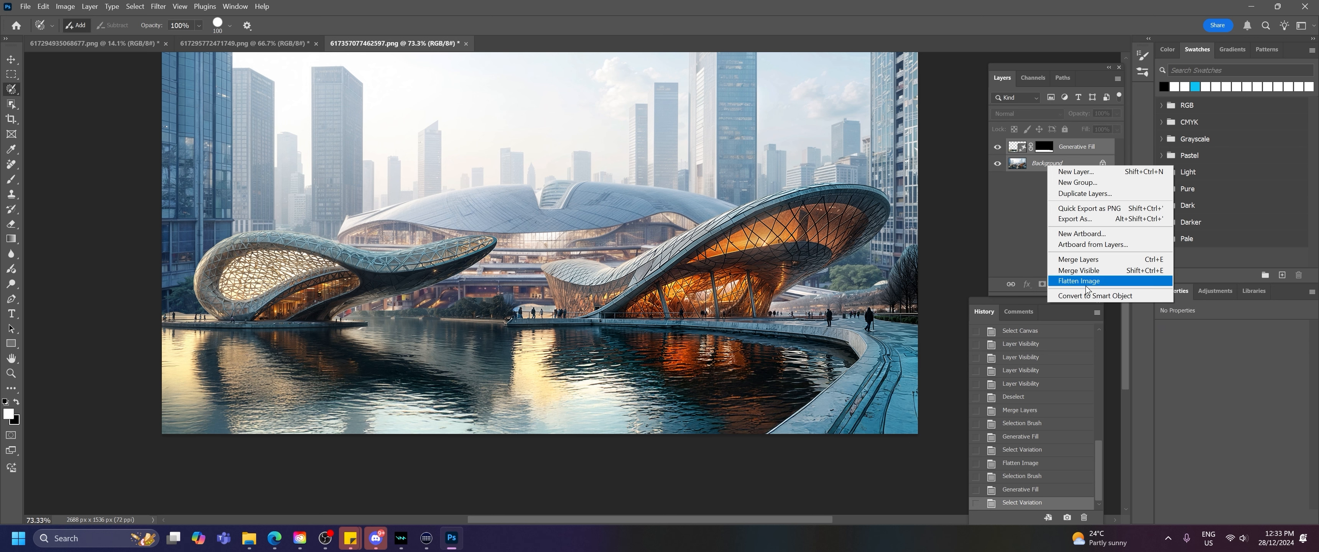
click(1089, 287)
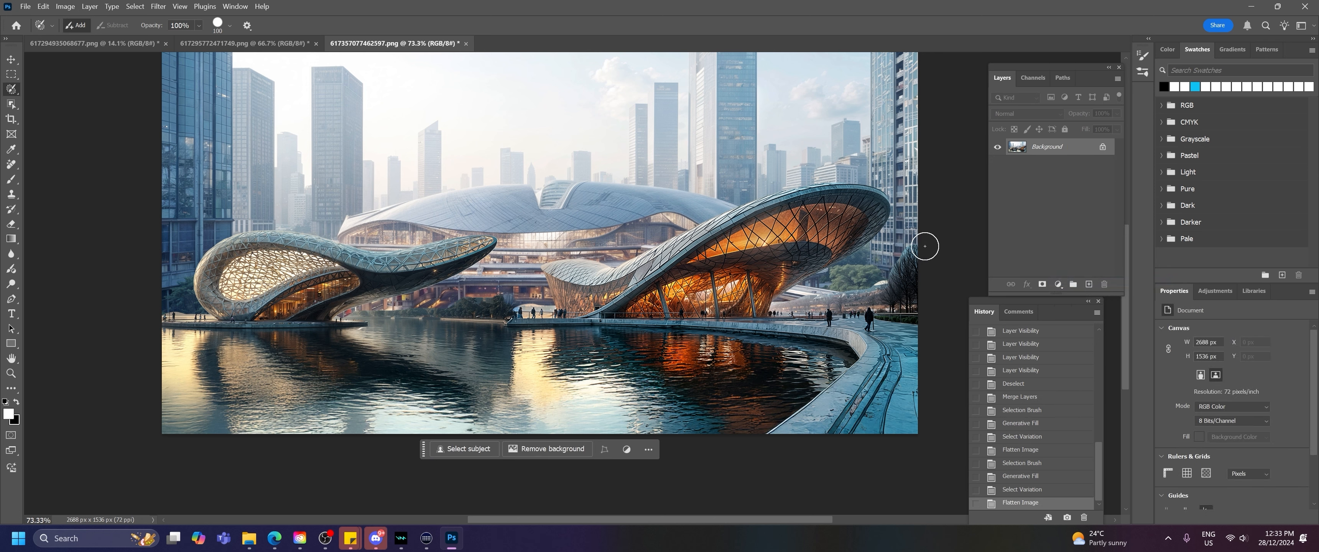
Brush a selection over the far bank from the right edge's trees to the right building, and fill it with Generative Fill's first variation.
mouse_move(915, 247)
mouse_down()
mouse_move(872, 288)
mouse_move(784, 302)
mouse_up()
click(760, 333)
key(Return)
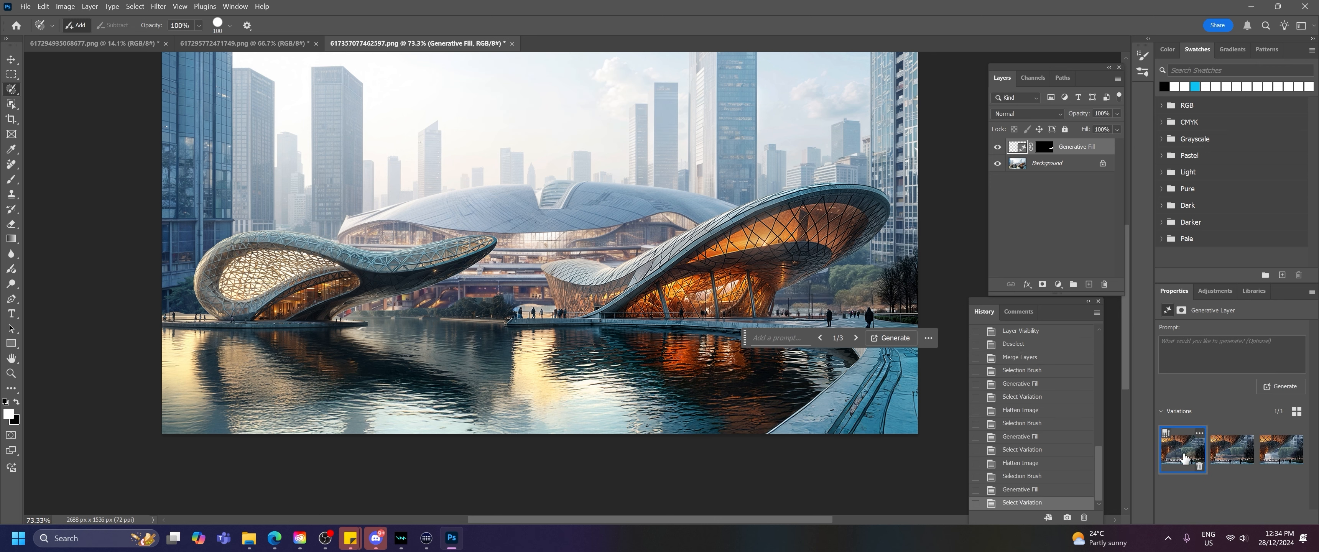
Brush a selection over the shoreline at the left building's outer edge, run Generative Fill without a prompt and keep the third variation.
key(bracketleft)
key(bracketleft)
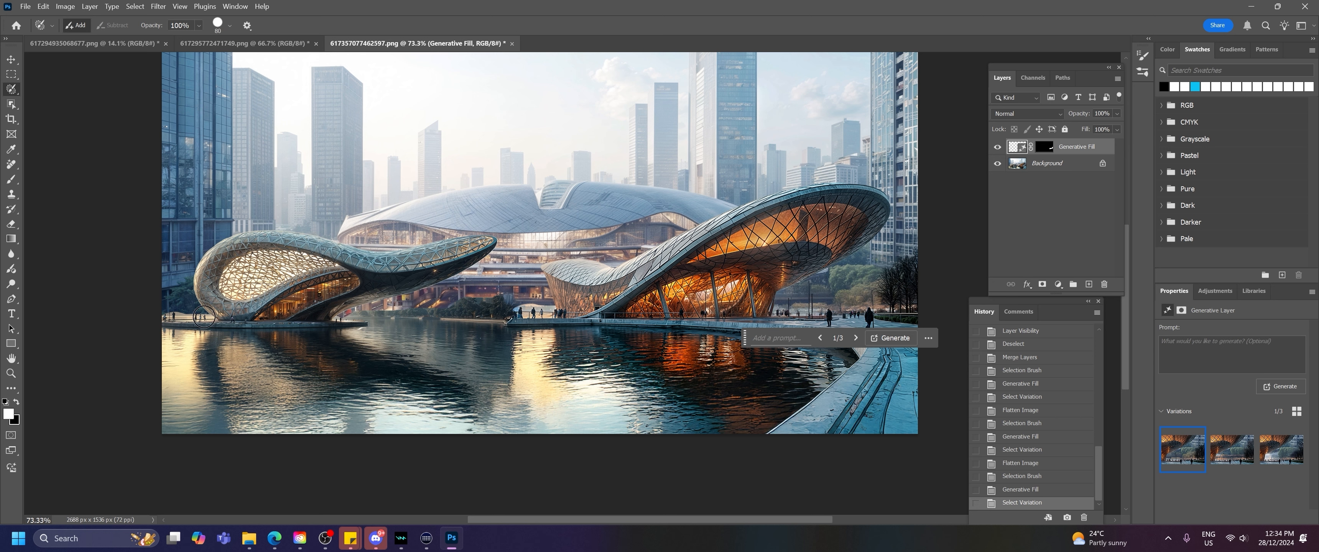
drag(204, 317, 162, 309)
click(102, 344)
click(292, 345)
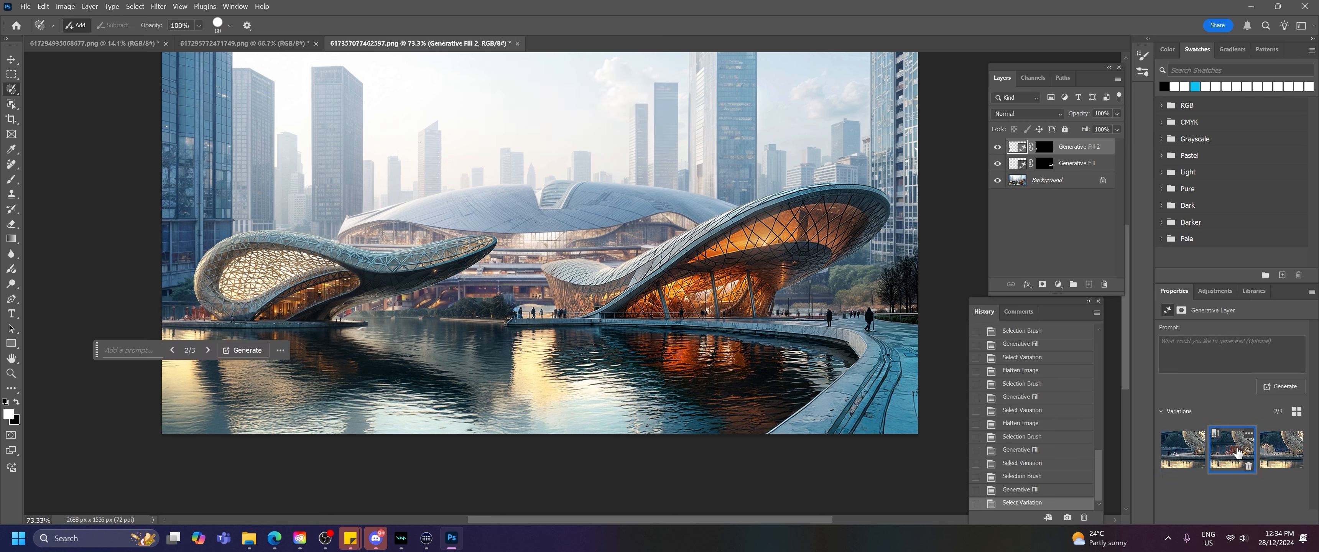
click(1283, 451)
Brush a small selection over the end of the promenade between the two buildings and fill it with Generative Fill's first variation.
scroll(553, 308, up, 3)
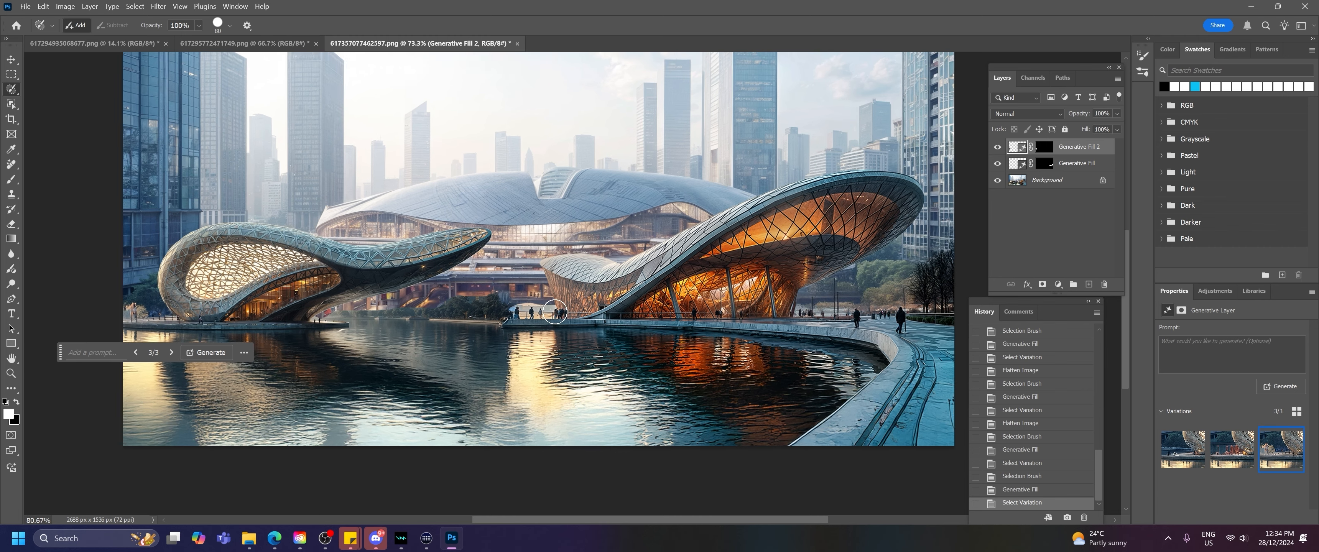
key(bracketleft)
key(bracketleft)
key(bracketleft)
key(bracketleft)
mouse_move(553, 308)
mouse_down()
mouse_move(489, 290)
mouse_move(468, 313)
mouse_up()
key(F2)
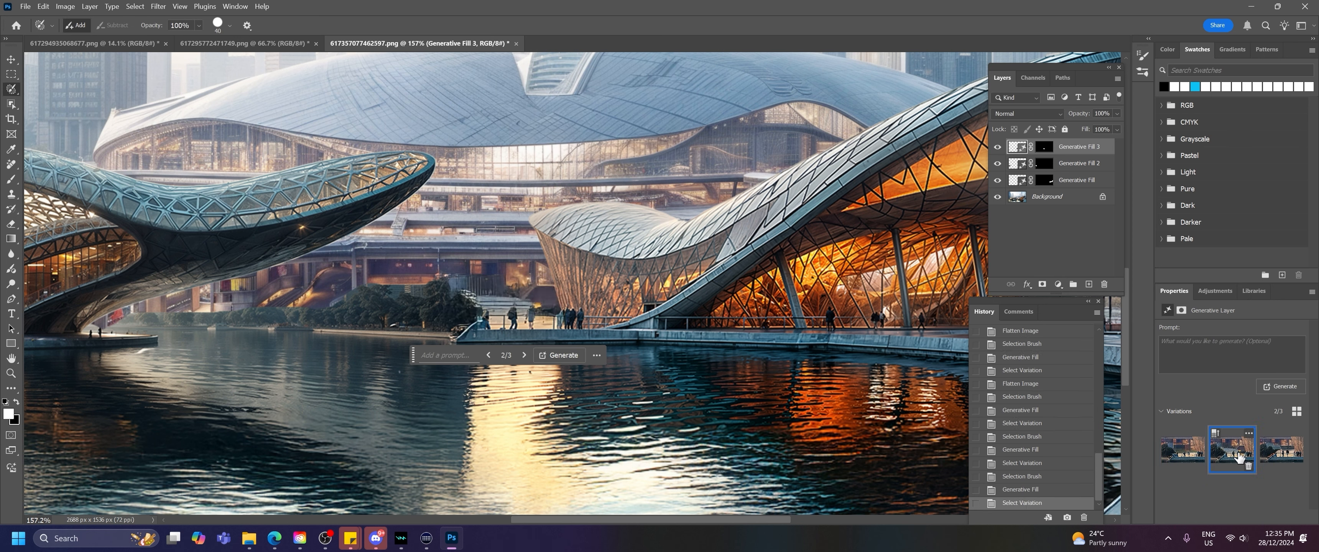
click(1232, 453)
click(1187, 454)
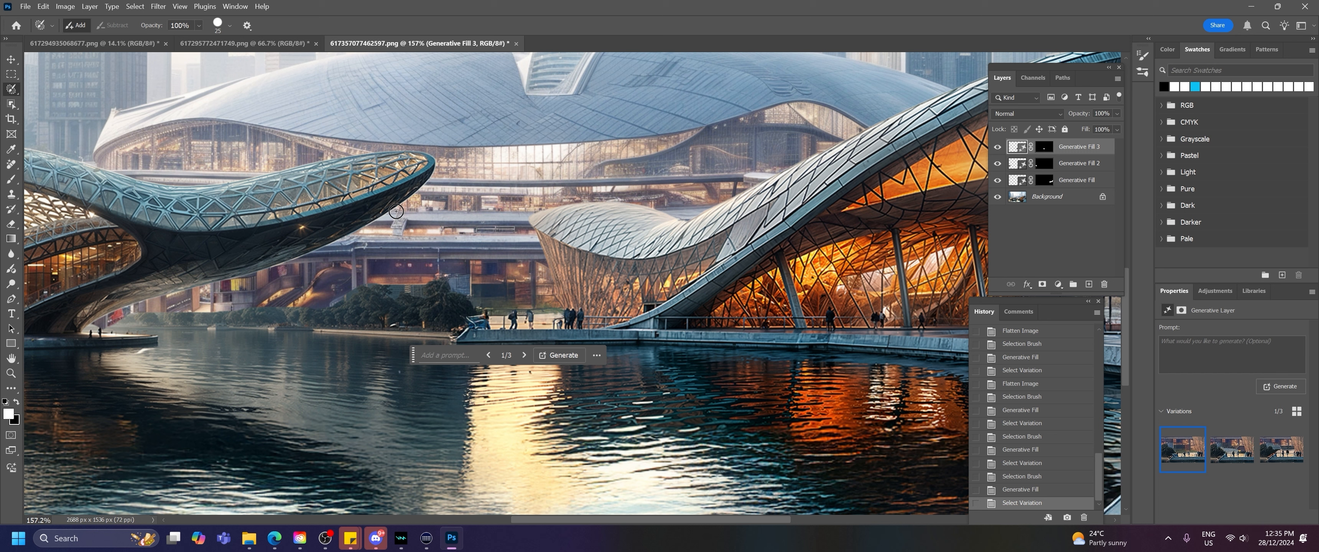
Try a Generative Fill along the underside of the left building and delete its layer after comparing the variations.
mouse_move(396, 211)
mouse_down()
mouse_move(410, 199)
mouse_move(282, 264)
mouse_move(87, 328)
mouse_up()
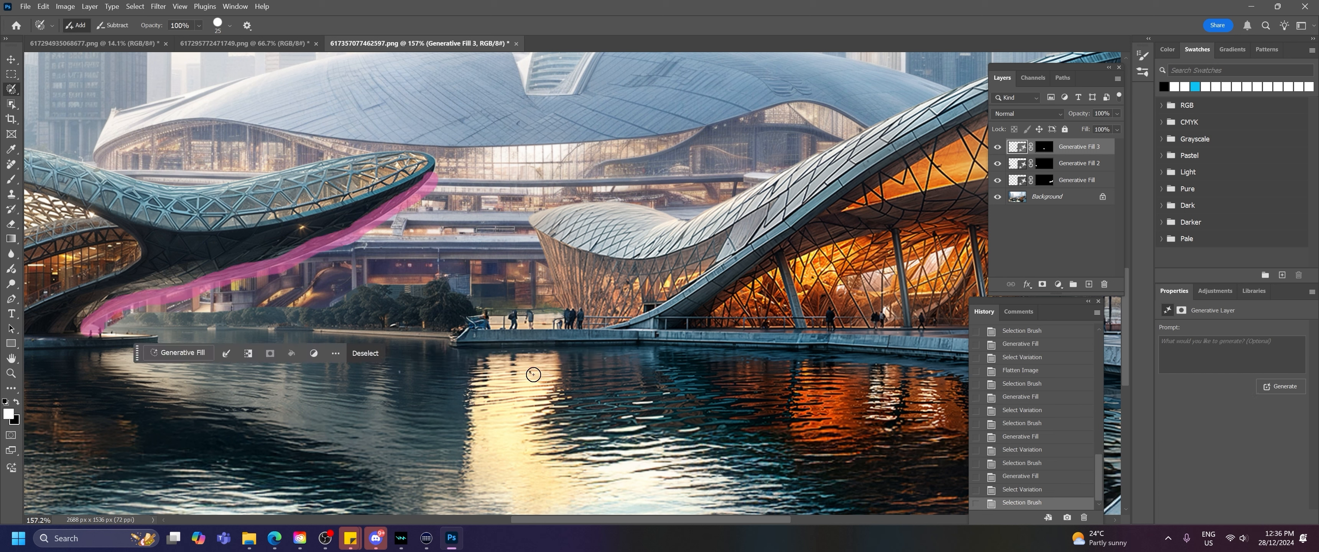
key(Return)
key(Return)
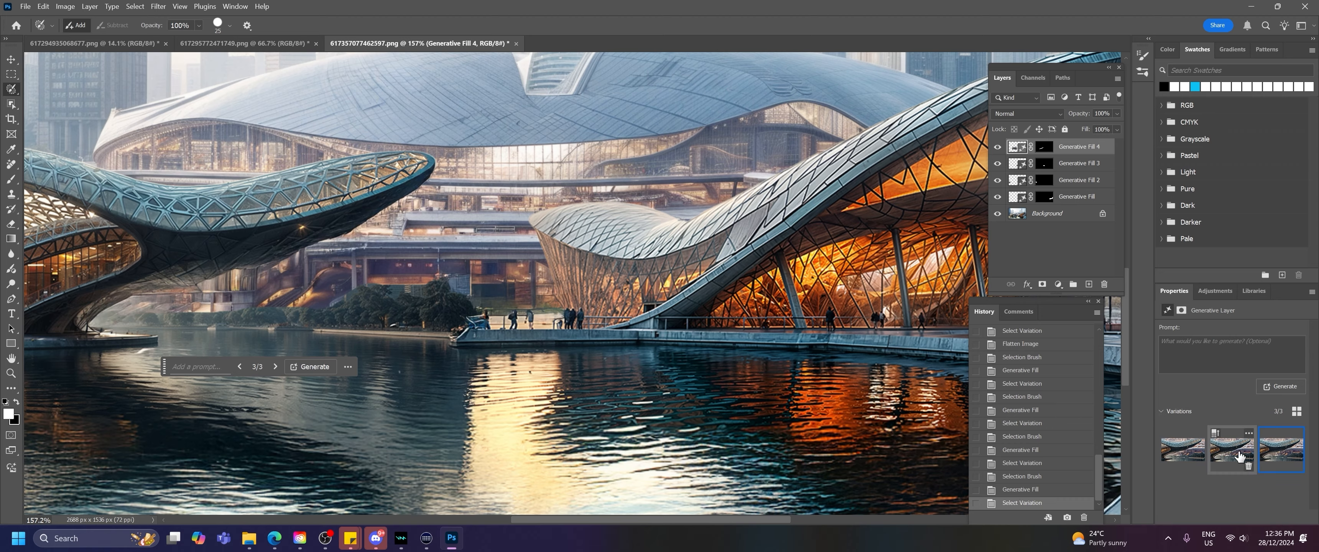
click(1239, 456)
click(1189, 455)
click(1064, 149)
key(Delete)
Brush a selection over the bright water reflection between the two buildings and run Generative Fill without a prompt.
scroll(454, 325, down, 2)
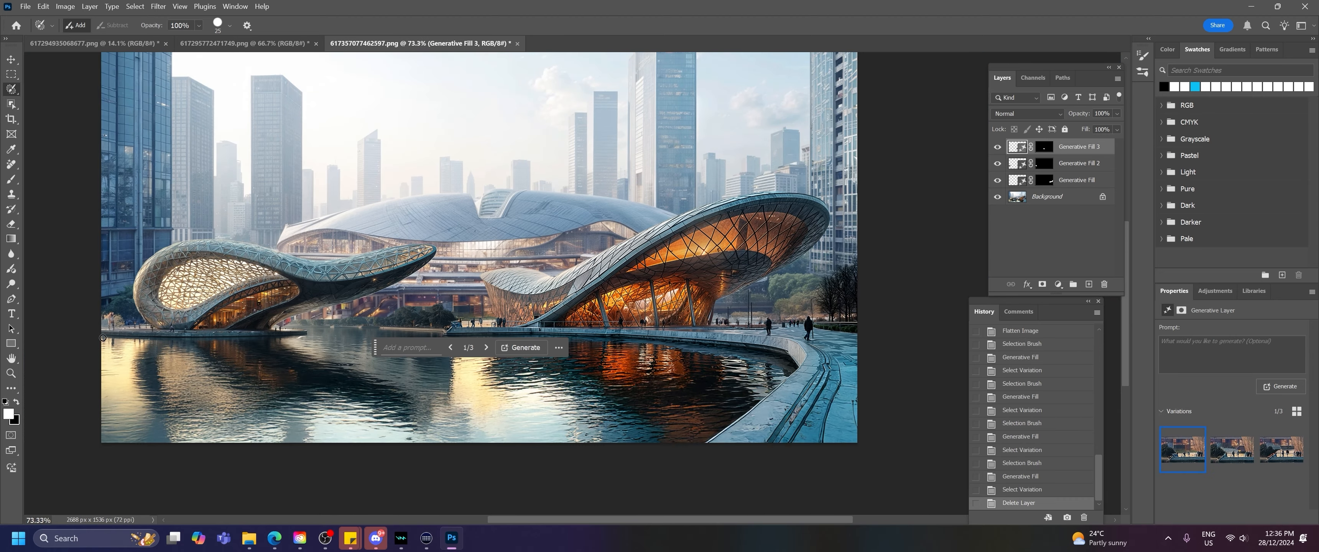
scroll(154, 324, up, 8)
scroll(128, 326, down, 9)
scroll(257, 312, up, 1)
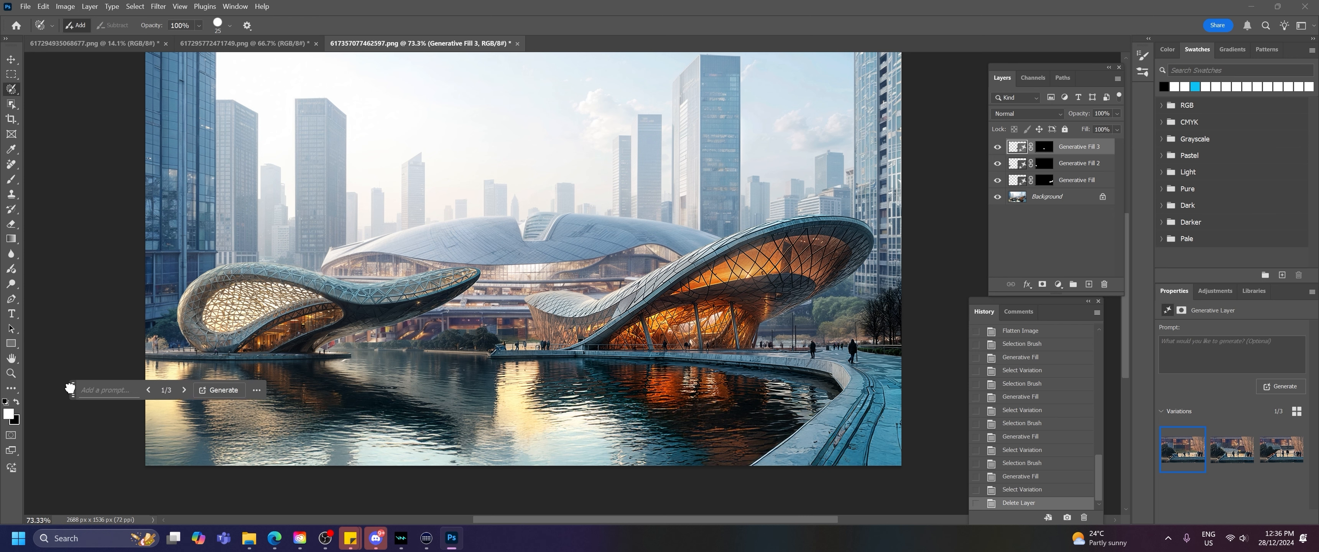
mouse_move(498, 374)
mouse_down()
mouse_move(533, 371)
mouse_move(543, 425)
mouse_move(578, 463)
mouse_move(550, 462)
mouse_move(666, 463)
mouse_up()
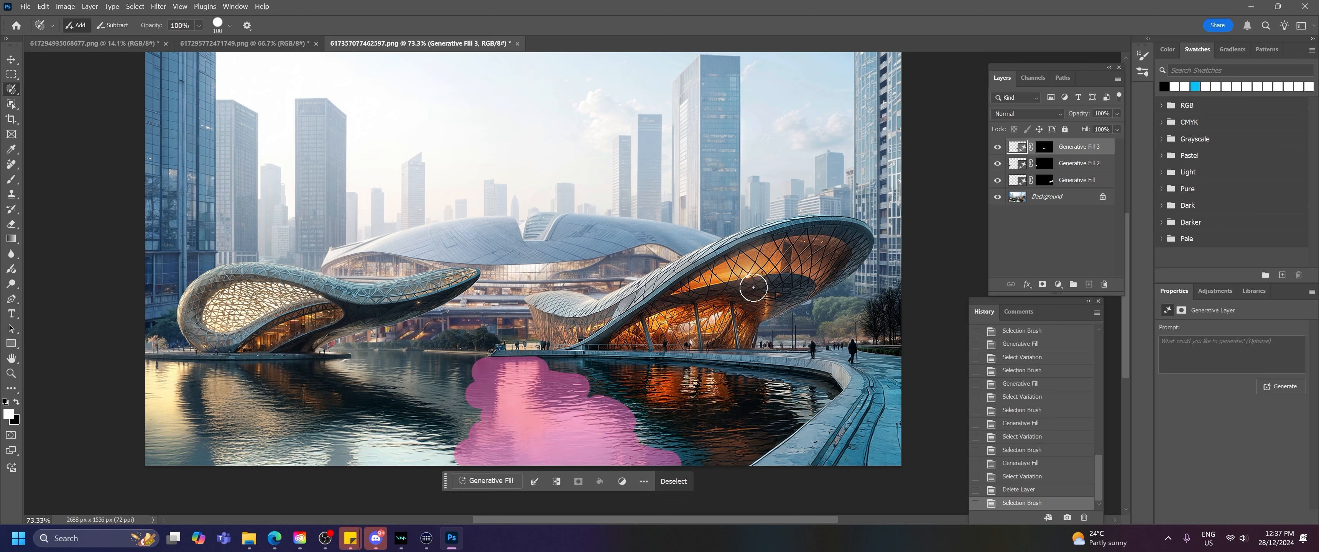
click(677, 482)
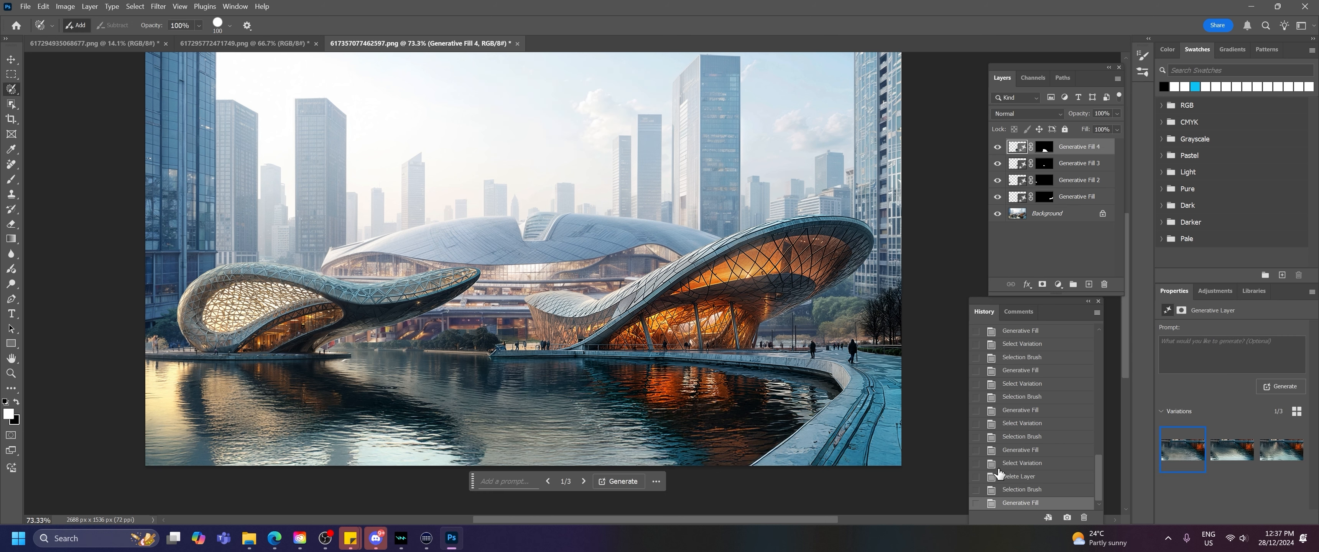
Compare the water fill variations with the layer shown and hidden, keep the third one and flatten all layers.
click(996, 149)
click(996, 148)
click(1233, 450)
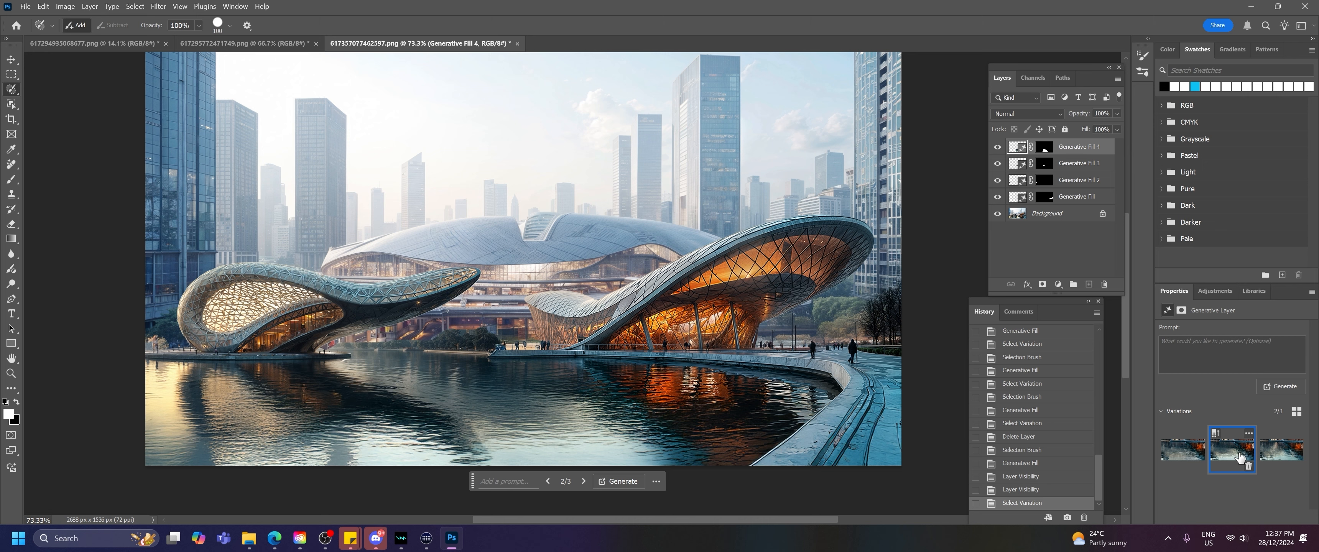
click(1281, 450)
click(997, 148)
click(997, 148)
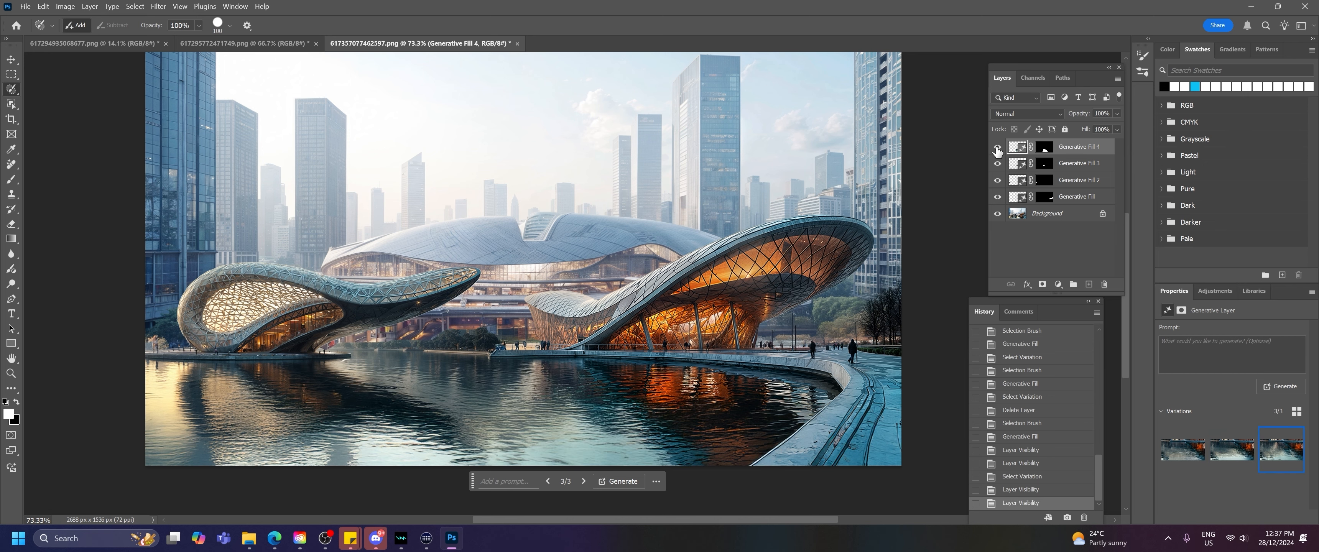
shift+click(1051, 213)
right_click(1051, 212)
click(1095, 329)
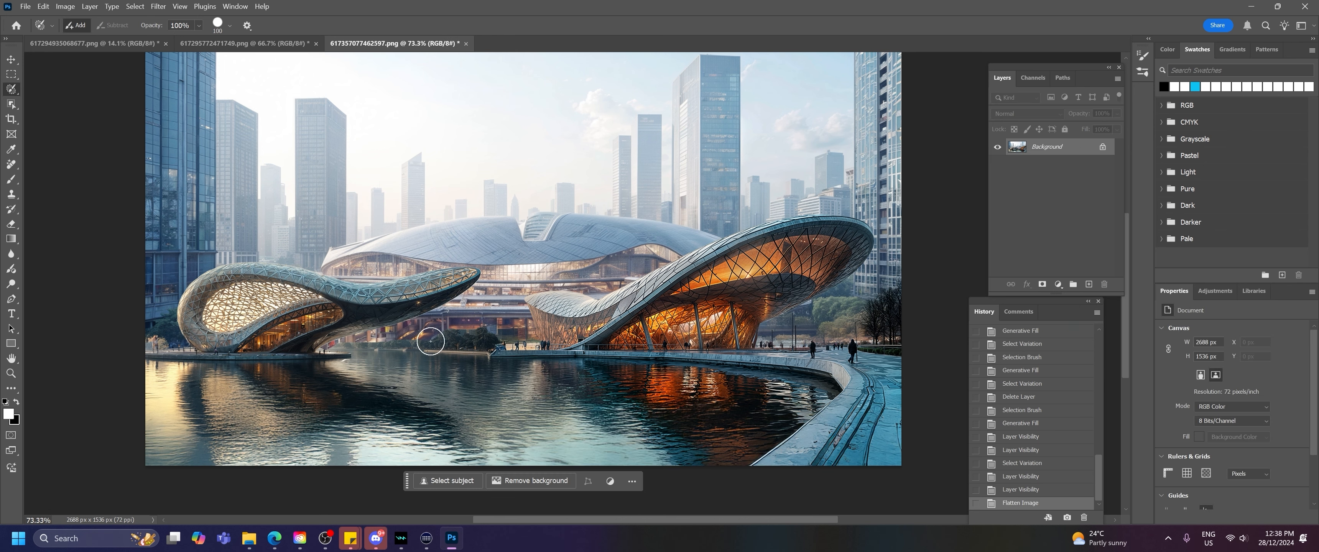
Try Auto Tone, Auto Color and Equalize on the flattened image and revert to the Flatten Image history state.
scroll(326, 359, down, 1)
scroll(325, 357, up, 1)
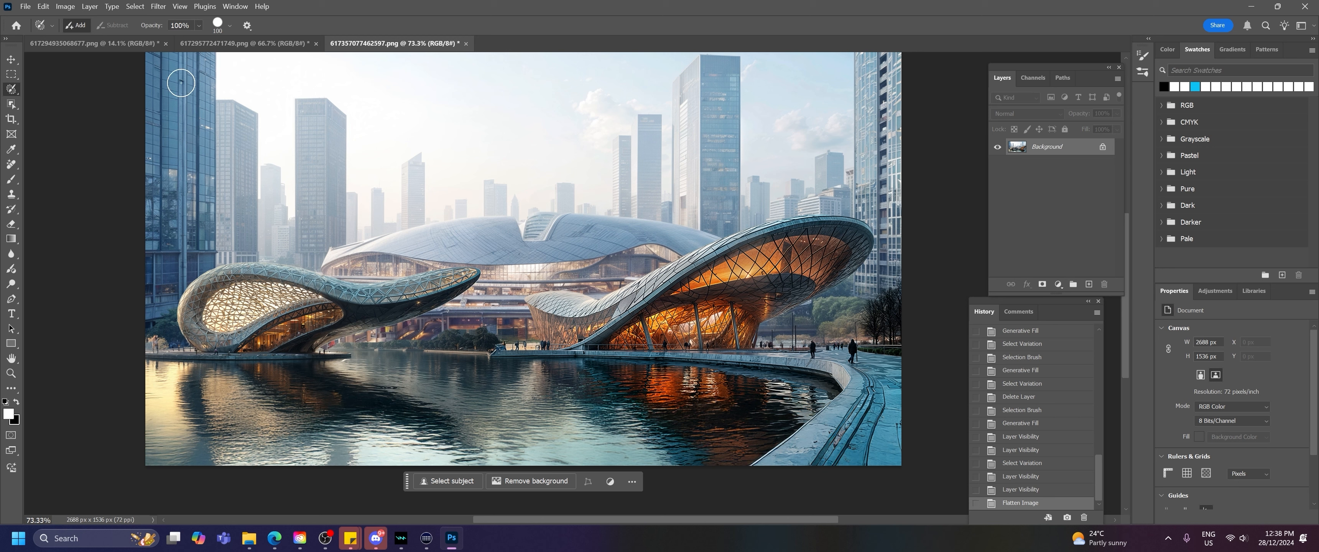
click(66, 6)
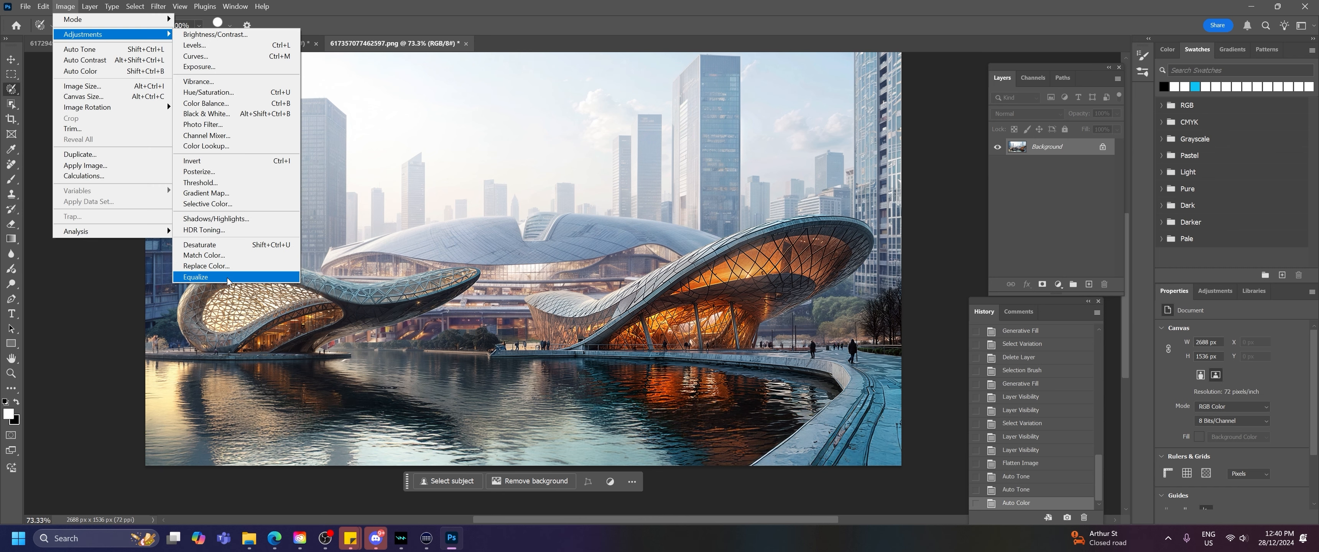
click(225, 260)
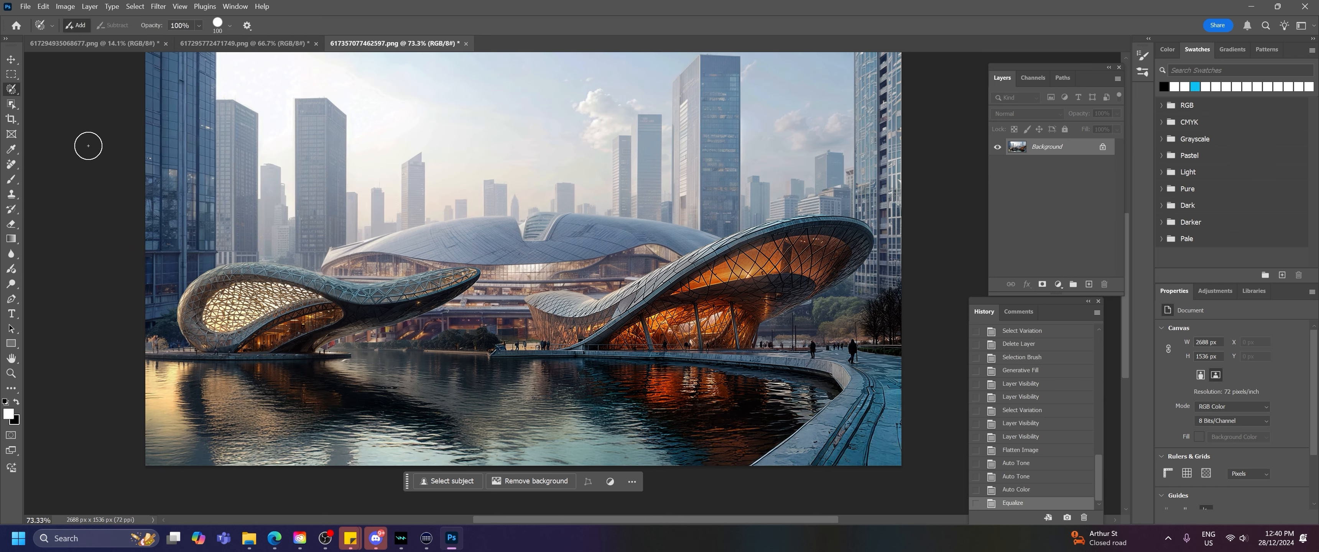
scroll(523, 309, down, 4)
scroll(522, 310, up, 5)
click(1021, 451)
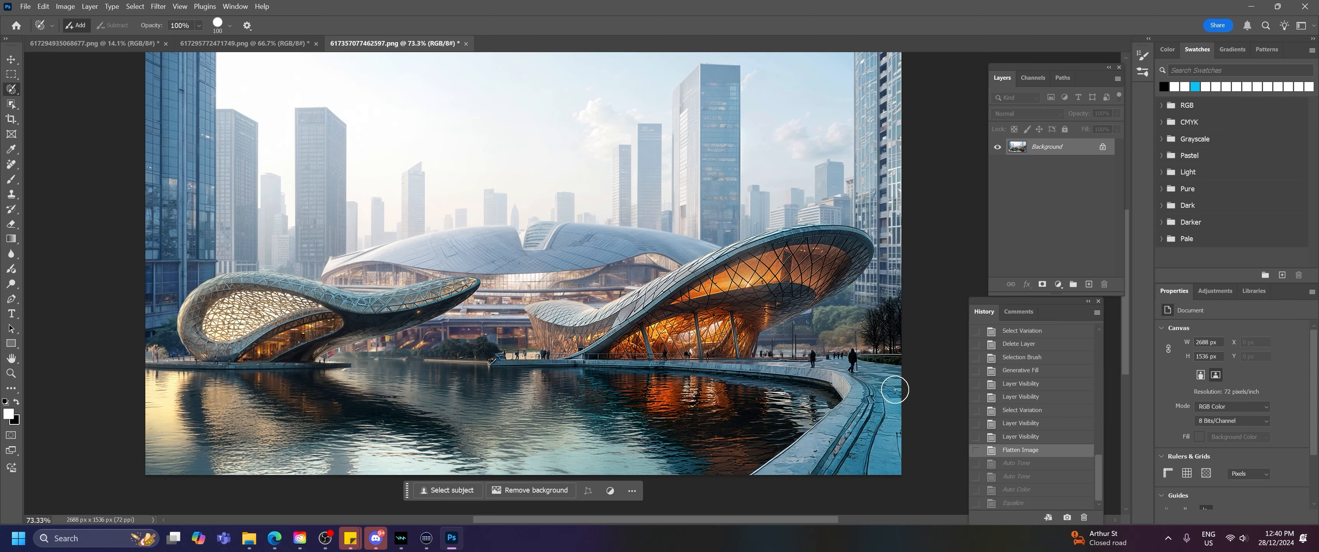
Apply the Equalize adjustment to the flattened image.
click(65, 6)
mouse_move(87, 32)
click(243, 277)
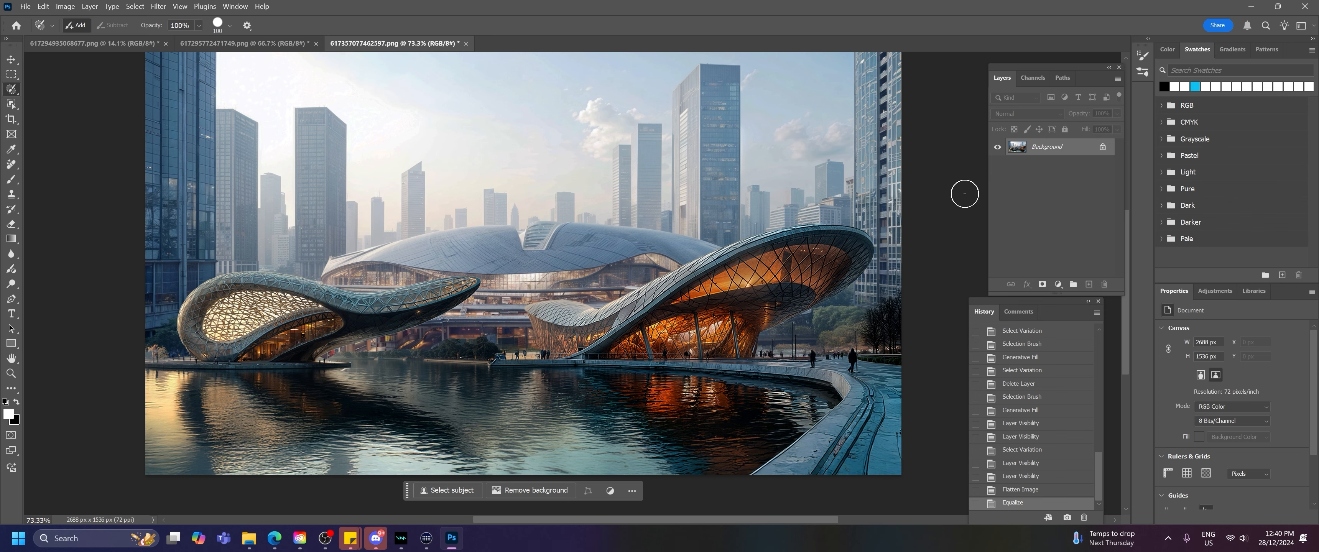
Enable the Depth Blur neural filter for the image.
click(158, 7)
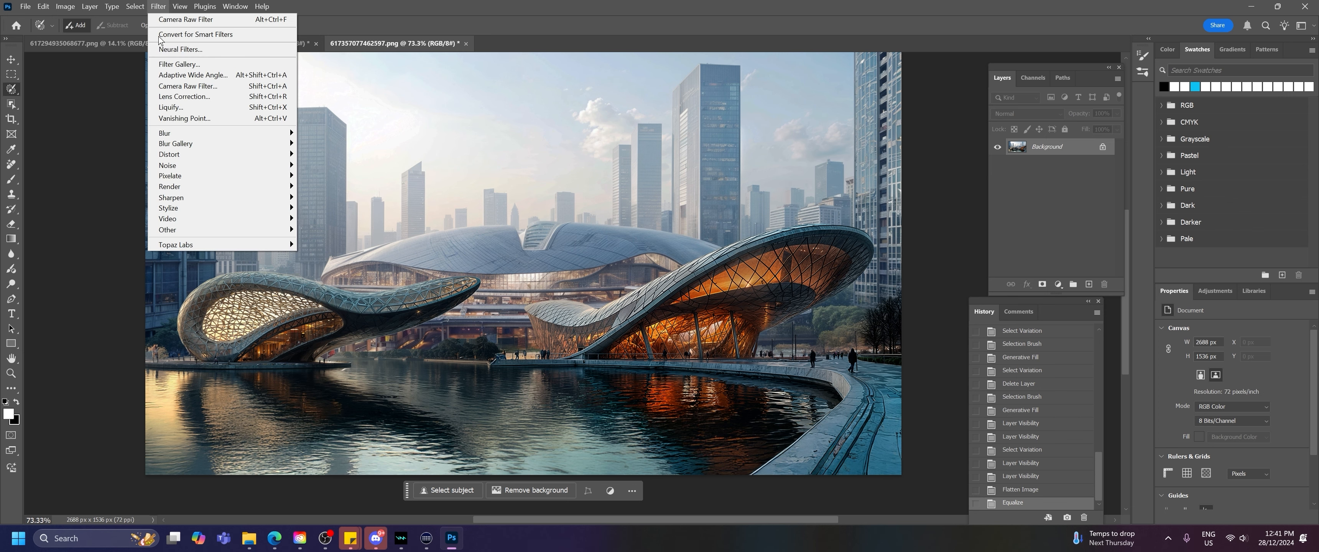
click(182, 49)
click(1055, 413)
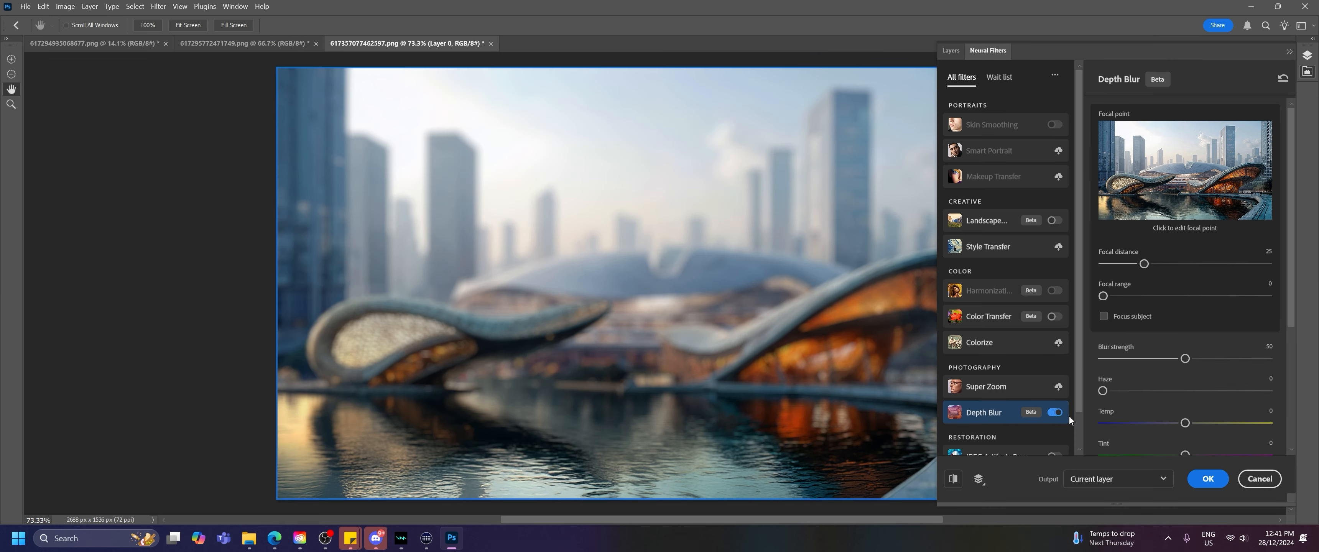
Try a blur strength of 30 with a focal point at the right building's base, and remove the focal point.
mouse_move(1185, 358)
mouse_down()
mouse_move(1148, 359)
mouse_move(1170, 359)
mouse_up()
click(1192, 171)
click(1208, 187)
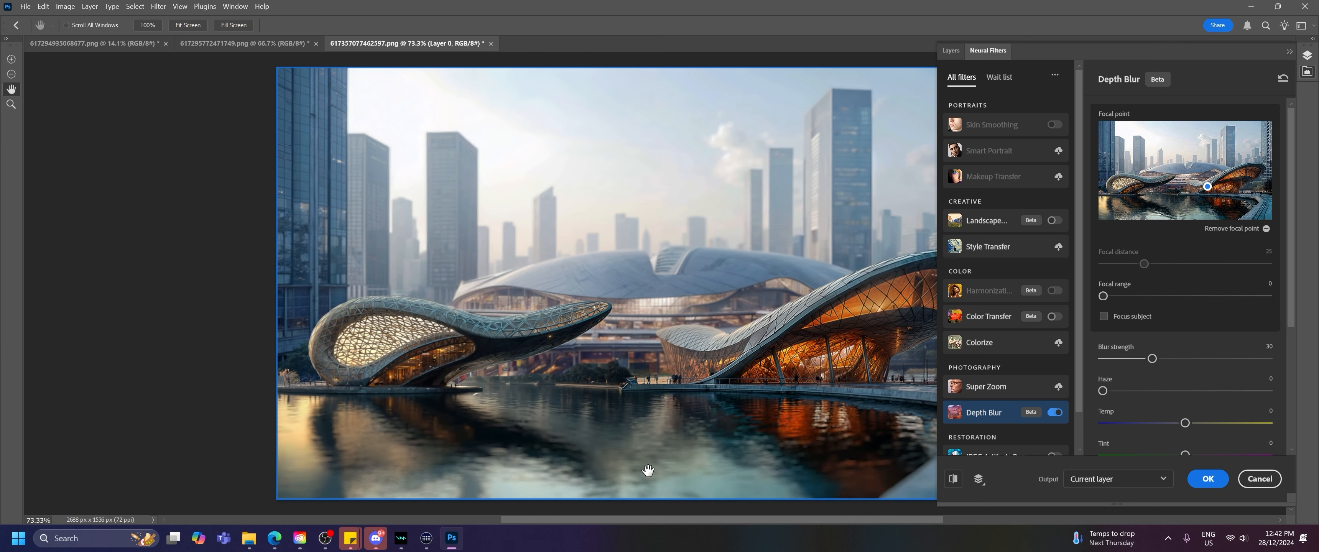
click(1267, 228)
Set the focal distance to 50, focal range to 37 and blur strength to 43, and apply Depth Blur to the current layer.
drag(1144, 263, 1189, 265)
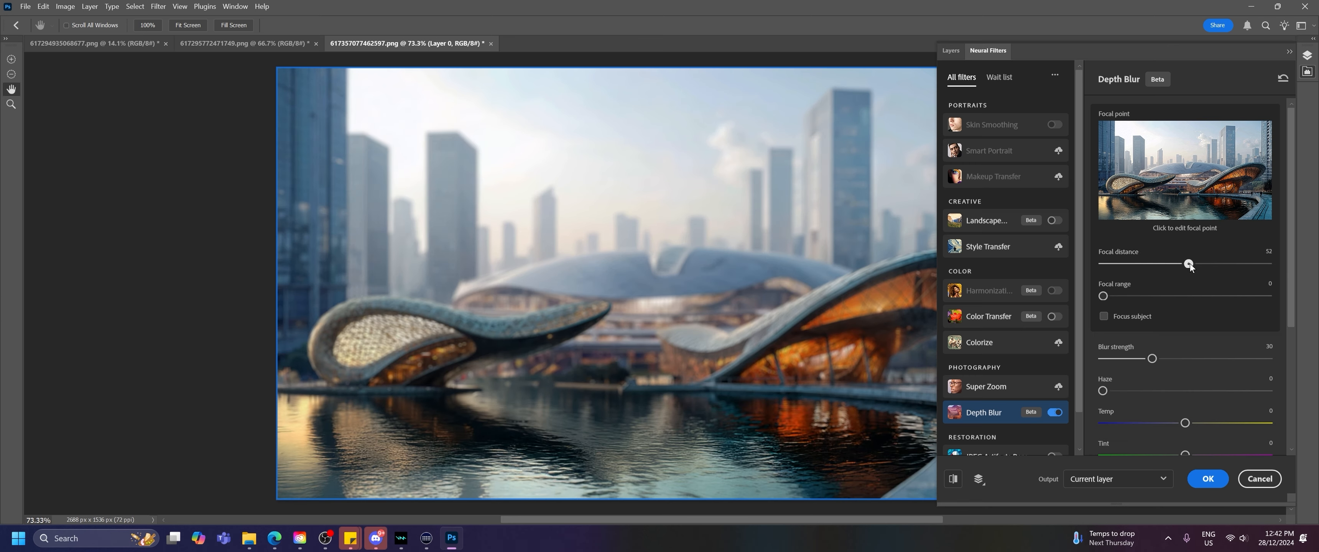
drag(1103, 296, 1164, 296)
mouse_move(1190, 264)
mouse_down()
mouse_move(1172, 264)
mouse_move(1187, 264)
mouse_up()
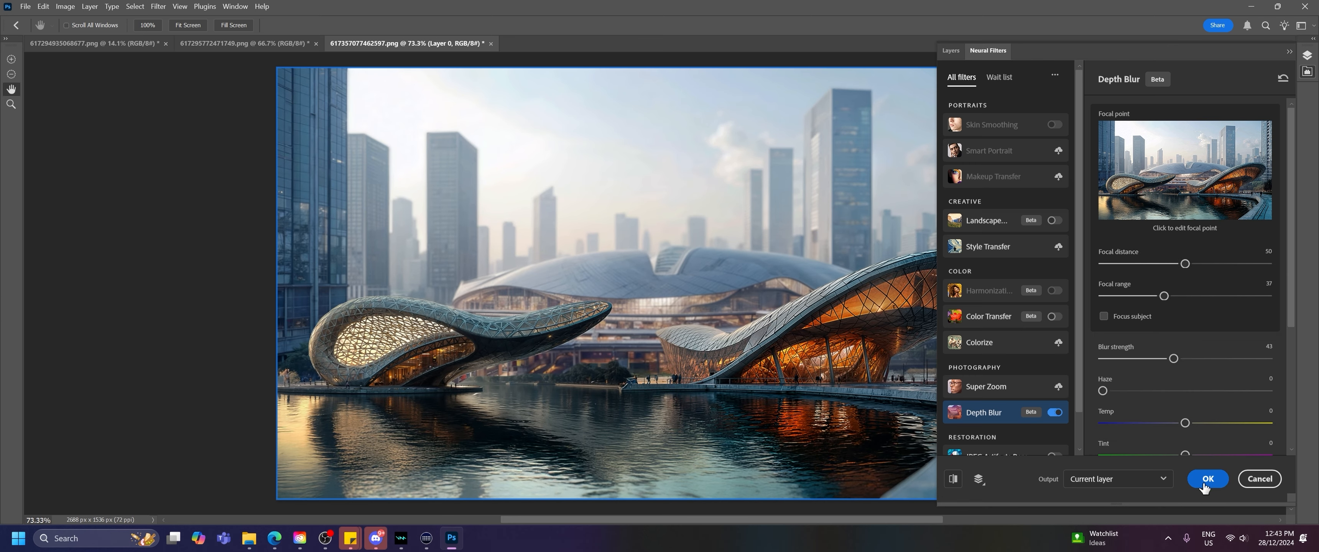
click(1223, 482)
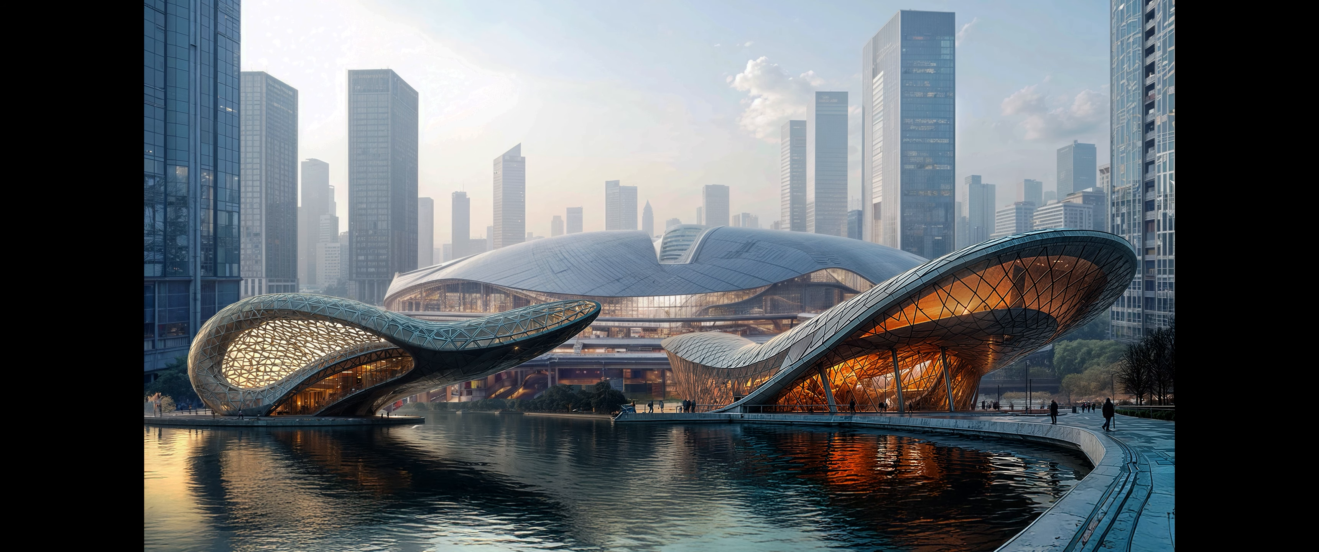